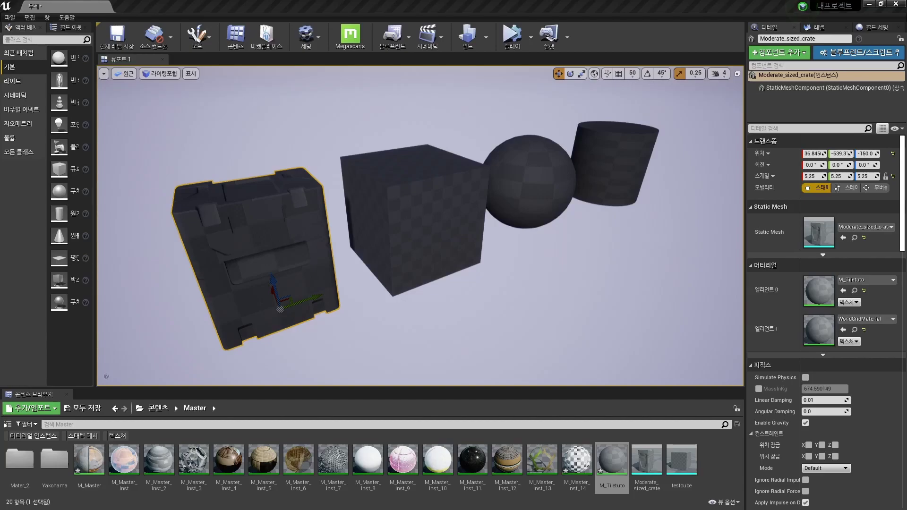
Look over the cube, sphere and other level objects, then clear the selection
key("Right")
left_click(399, 212)
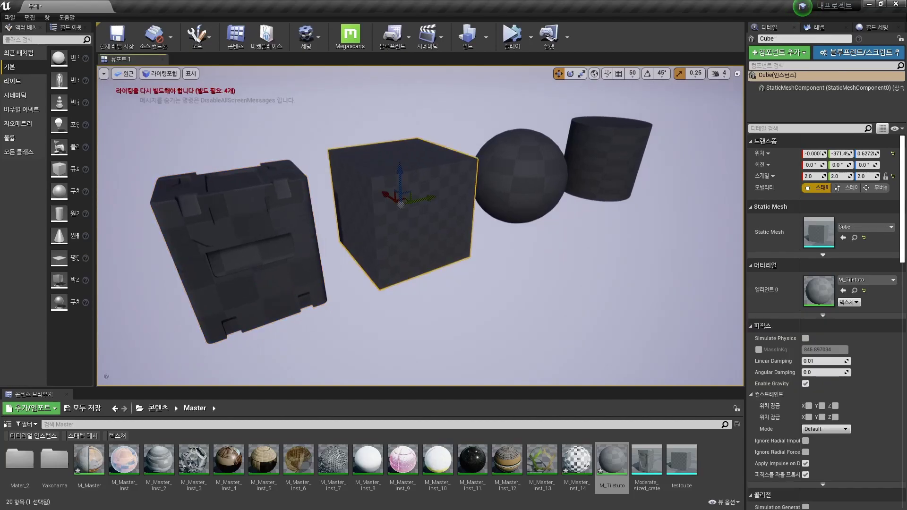
left_click(519, 189)
right_click_drag(420, 227, 420, 226)
key("Escape")
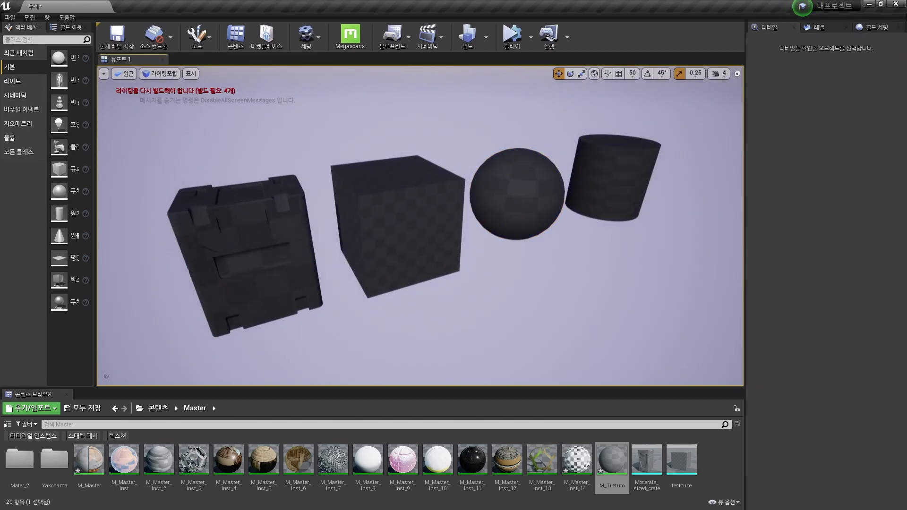
In M_Tiletuto, wire a T_Grid_05 texture sample into Base Color and apply the material
double_click(612, 460)
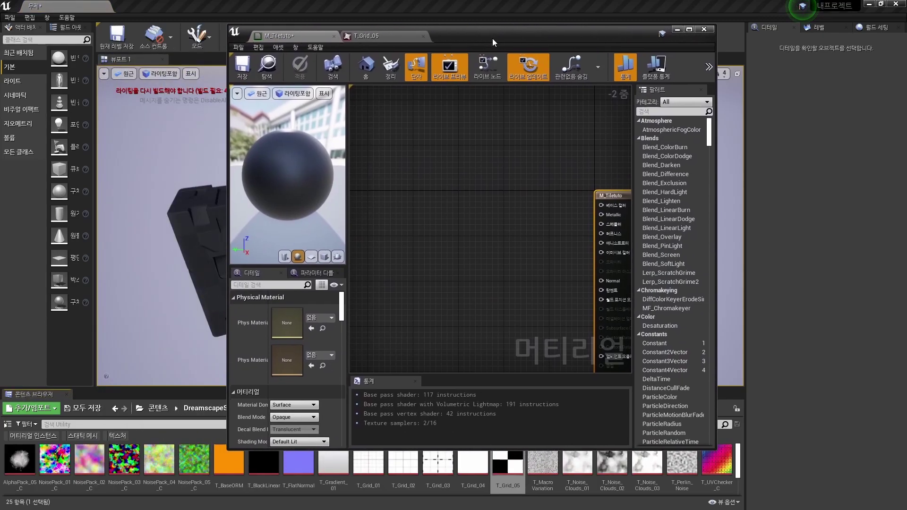
left_click_drag(492, 38, 505, 37)
left_click_drag(507, 459, 456, 204)
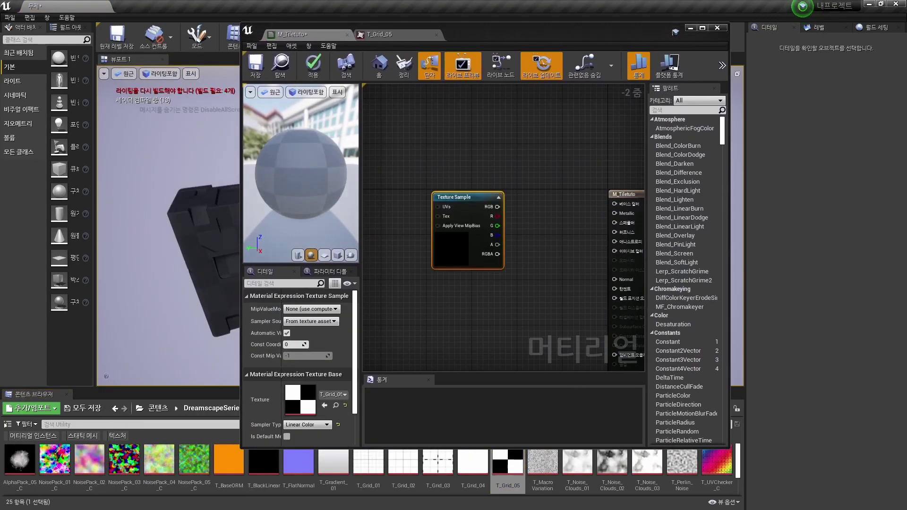
left_click_drag(505, 37, 458, 34)
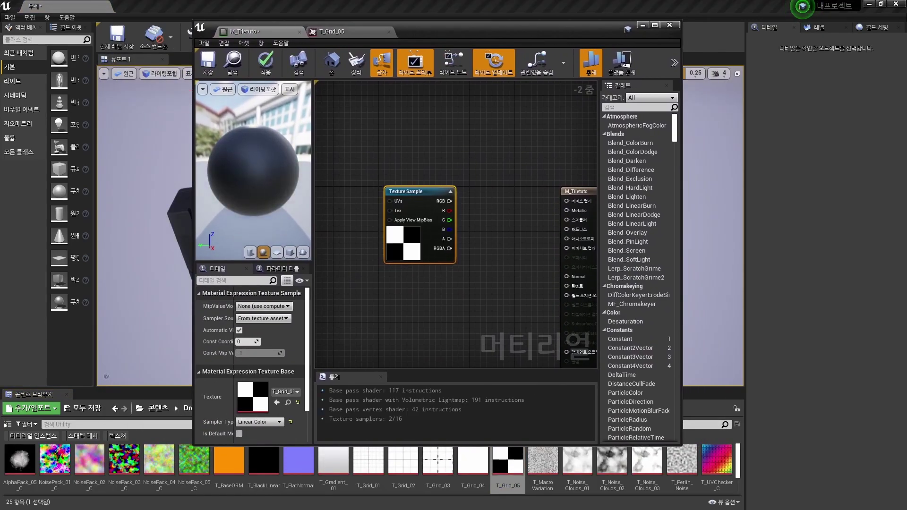
left_click(454, 293)
mouse_move(411, 194)
left_mouse_down()
mouse_move(378, 175)
mouse_move(566, 201)
left_mouse_up()
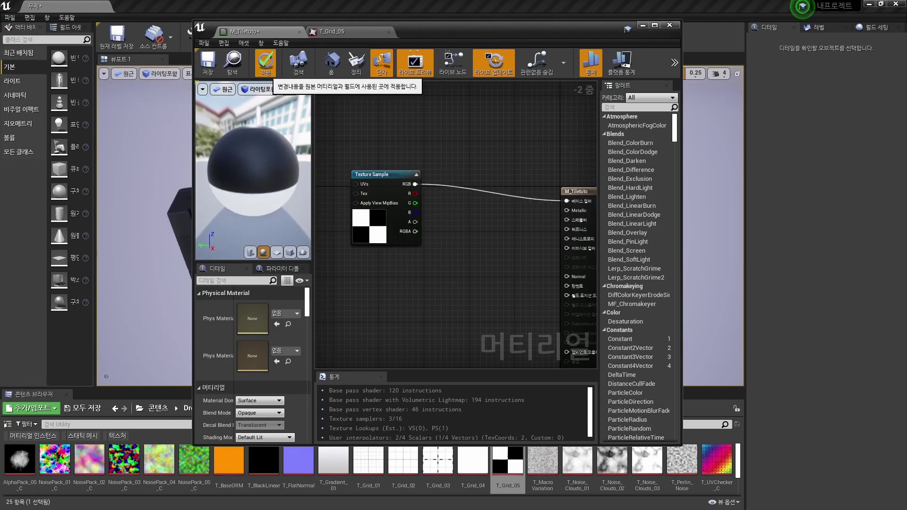
left_click(265, 62)
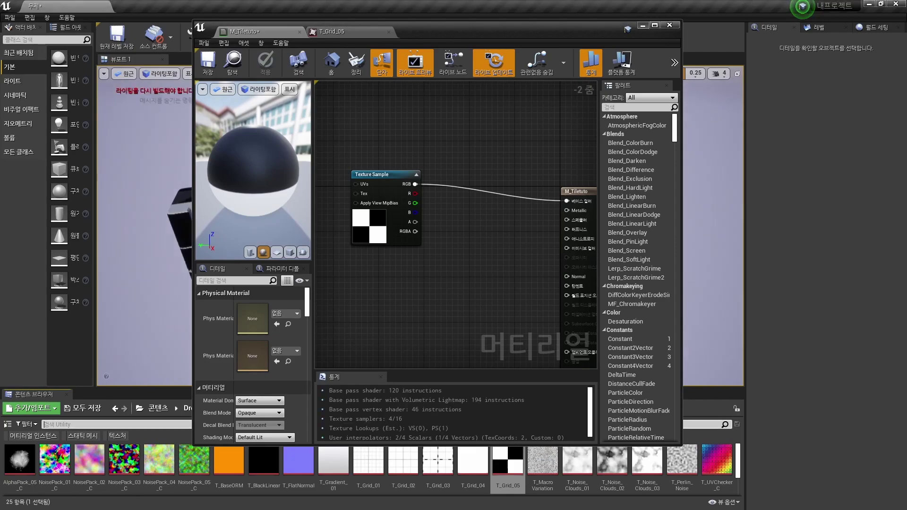
Inspect the black-and-white checkers in the level, then reopen M_Tiletuto from the sphere's material
mouse_move(179, 236)
left_mouse_down()
mouse_move(246, 236)
mouse_move(264, 255)
mouse_move(274, 250)
left_mouse_up()
left_click(470, 211)
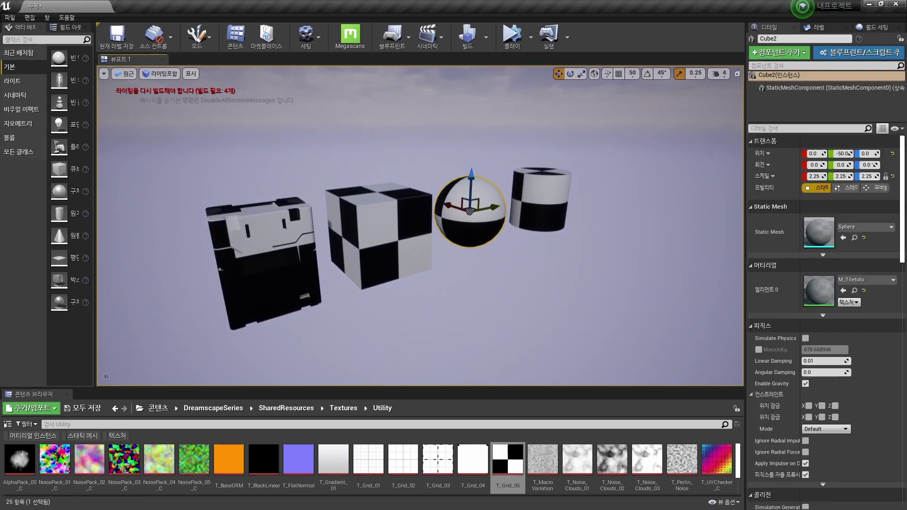
left_click(854, 290)
double_click(818, 290)
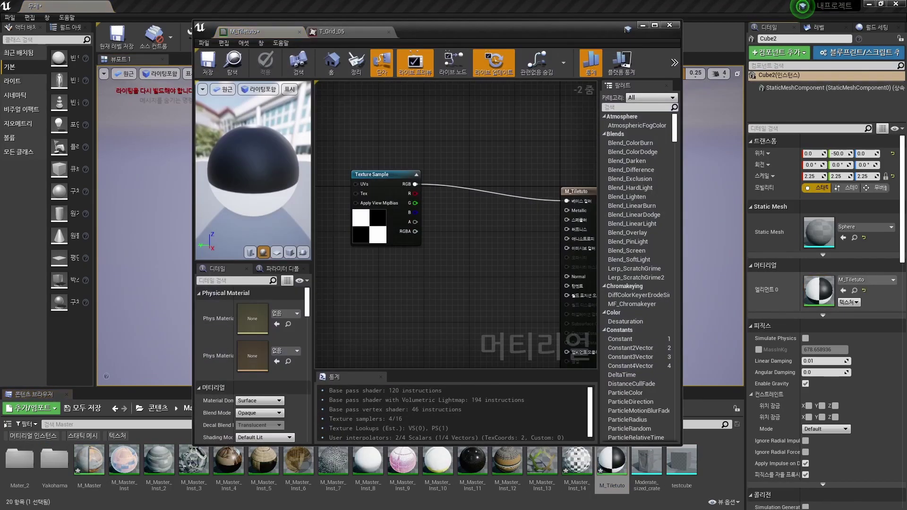
left_click_drag(566, 32, 696, 61)
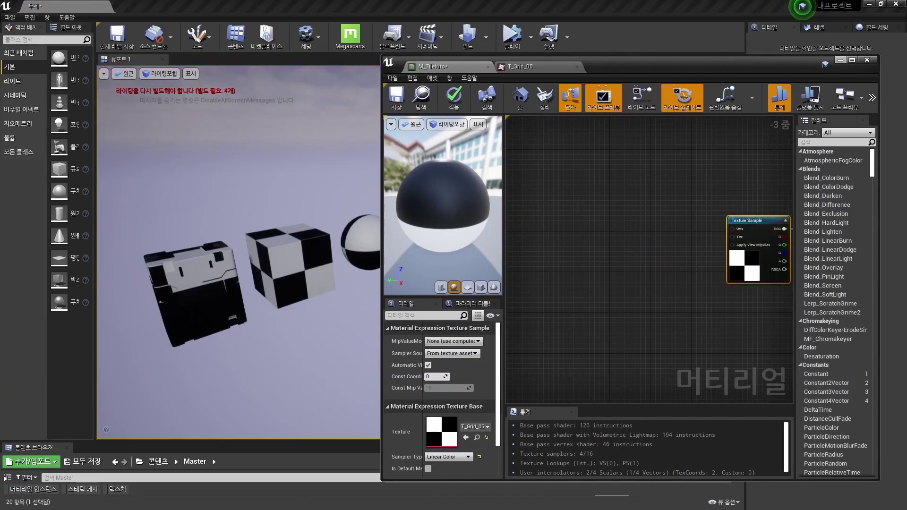
Add a TexCoord node and route TexCoord × constant 0 into the Texture Sample UVs
double_click(696, 56)
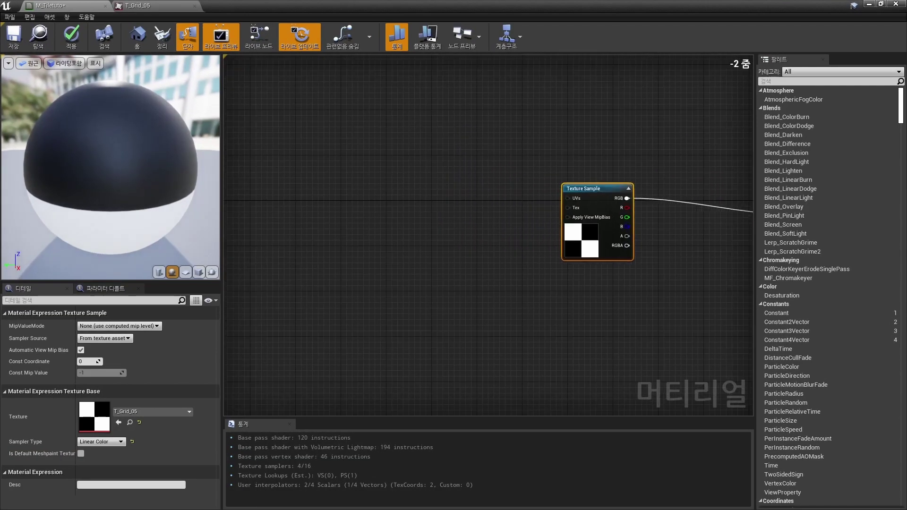
right_click(399, 163)
type("tex")
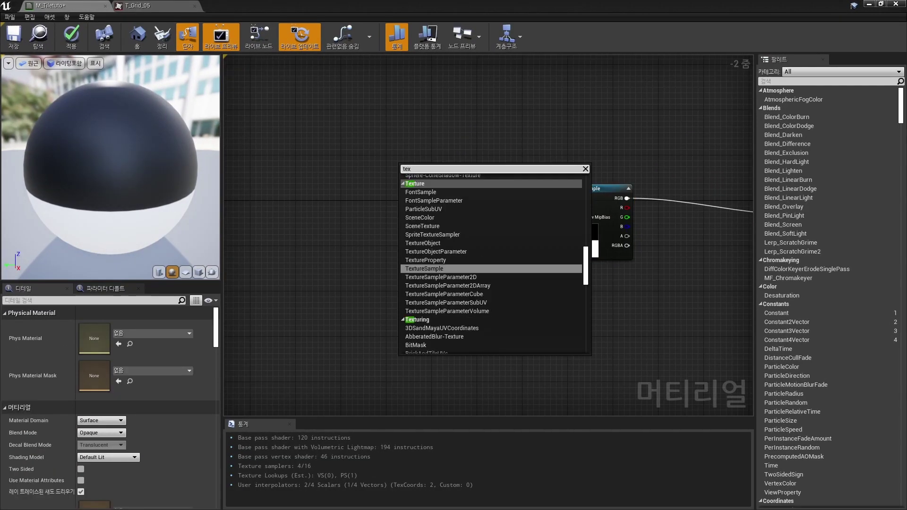
type("coo")
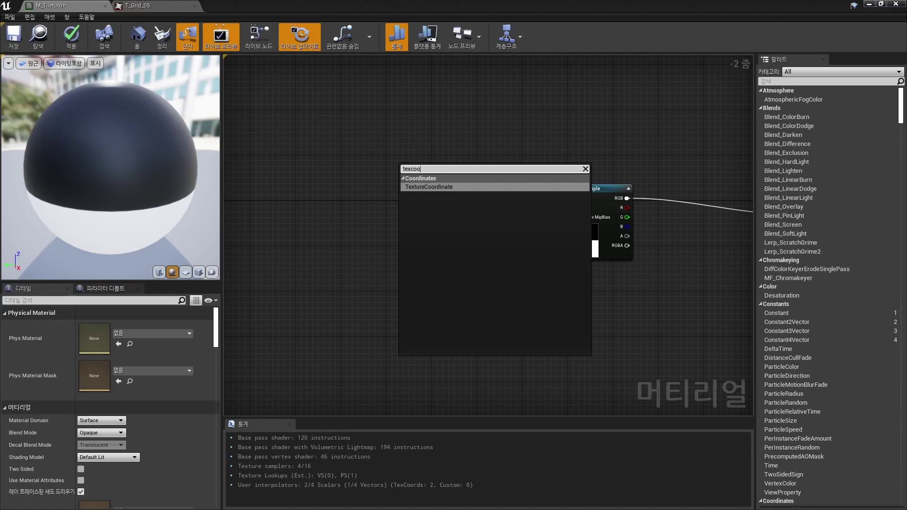
key("Return")
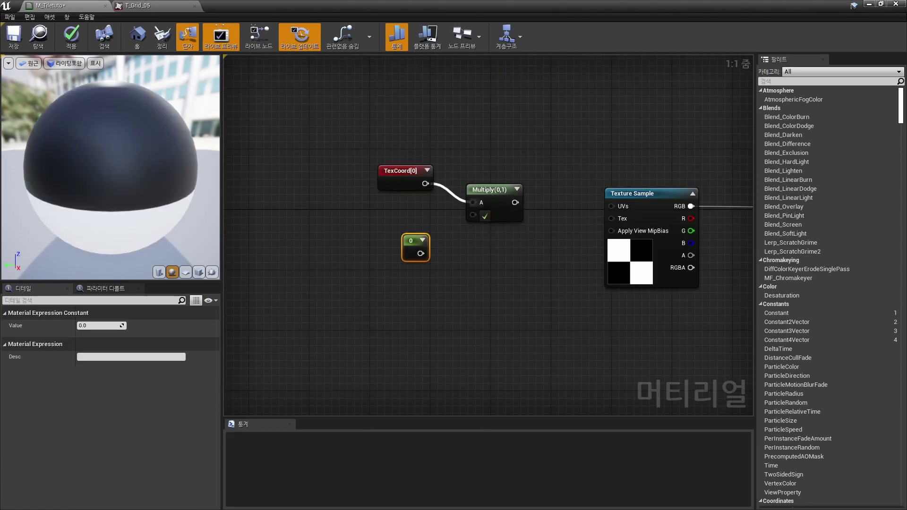
left_click_drag(511, 202, 611, 206)
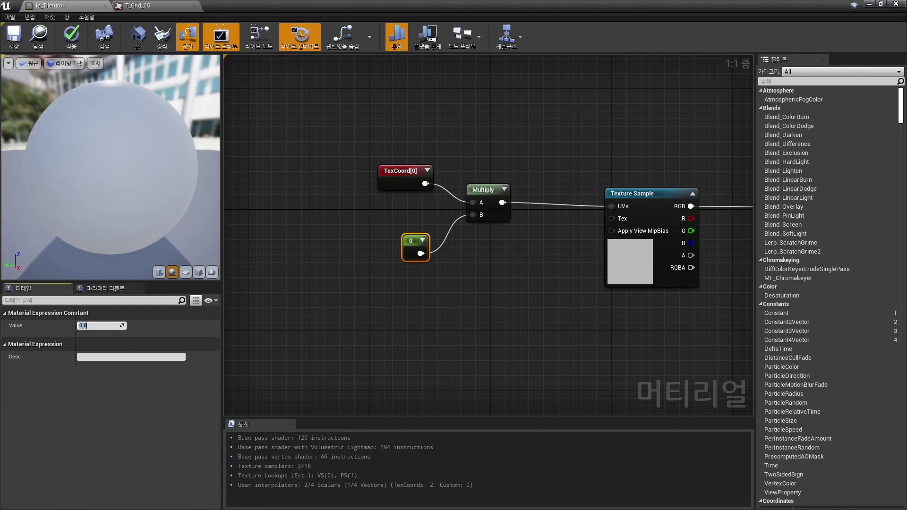
Set the constant to 1, convert it to a UVTile scalar parameter, and apply M_Tiletuto
type("1")
key("Return")
right_click(418, 240)
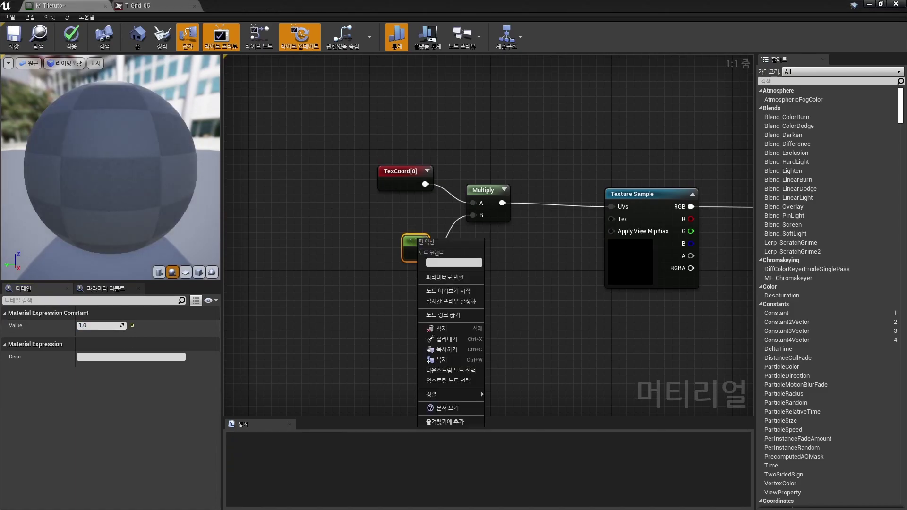
left_click(445, 277)
type("UVTi")
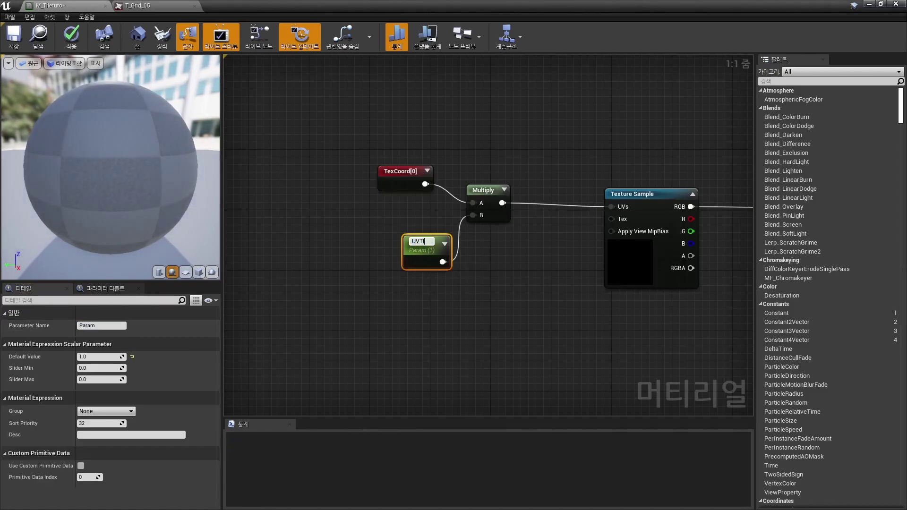
type("le")
key("Return")
left_click_drag(435, 253, 418, 250)
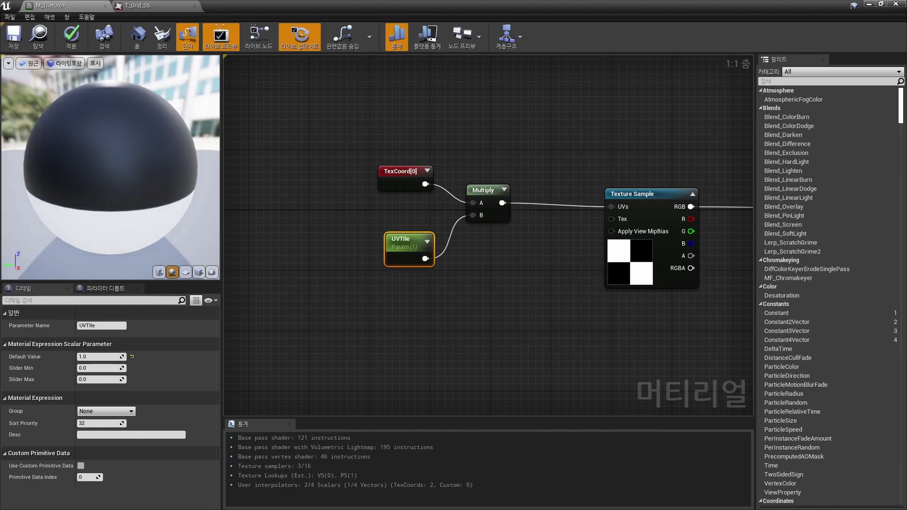
left_click(72, 40)
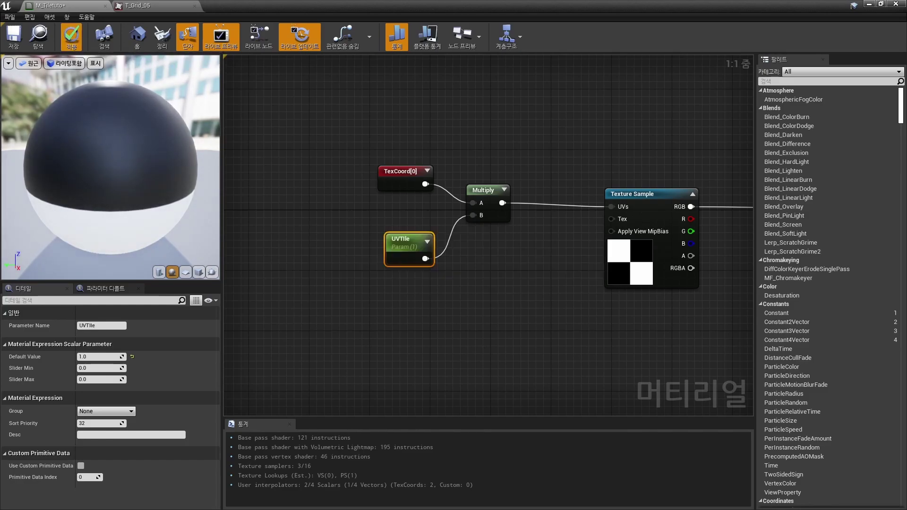
left_click(868, 4)
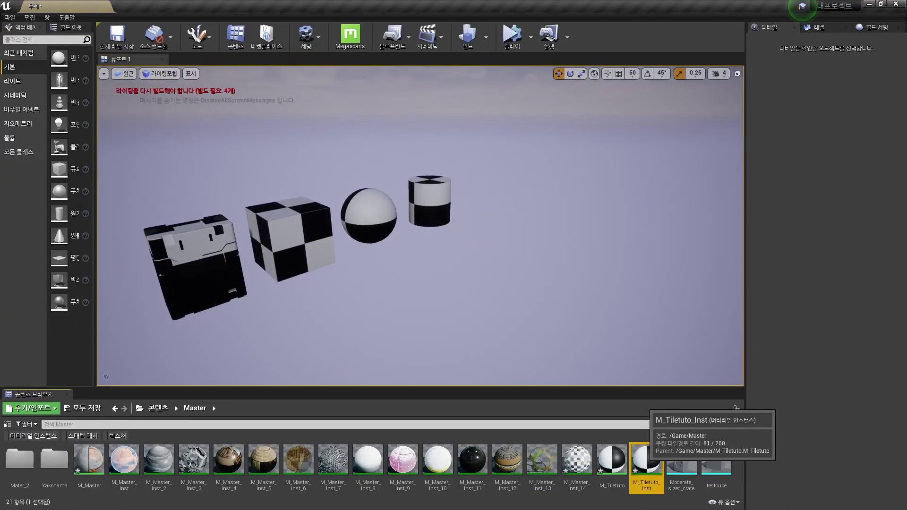
In M_Tiletuto_Inst, override UVTile and raise it to about 7.9
double_click(647, 461)
left_click(377, 109)
left_click_drag(544, 6, 689, 75)
left_click_drag(708, 174, 784, 174)
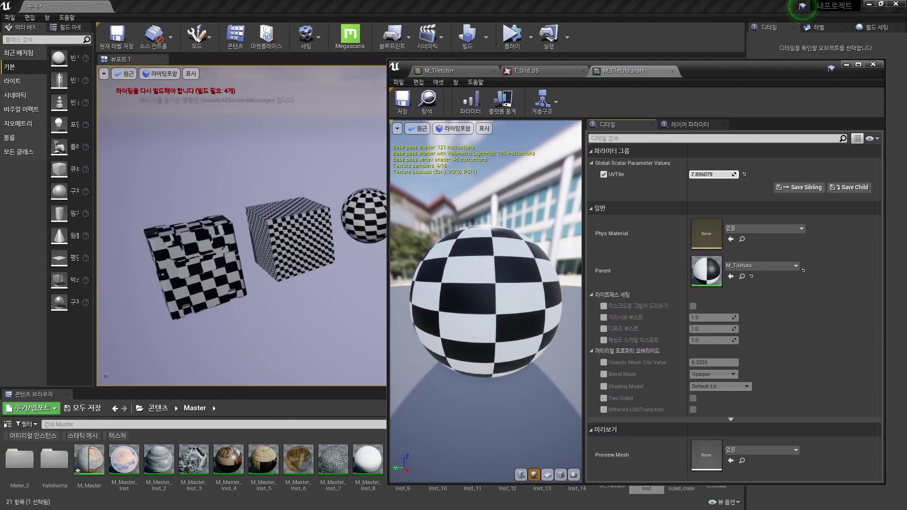
Orbit around the four objects to check the denser checkers, then reopen M_Tiletuto_Inst
left_click(420, 227)
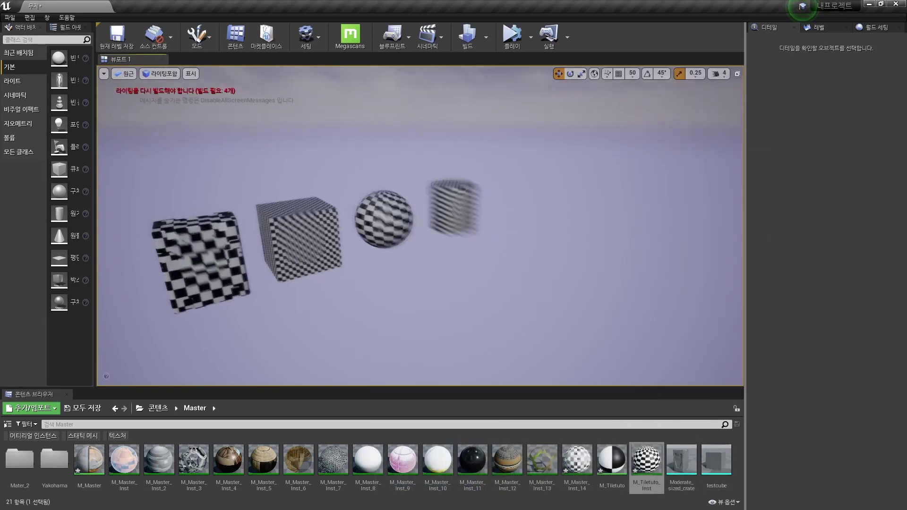
scroll(420, 226, "up", 10)
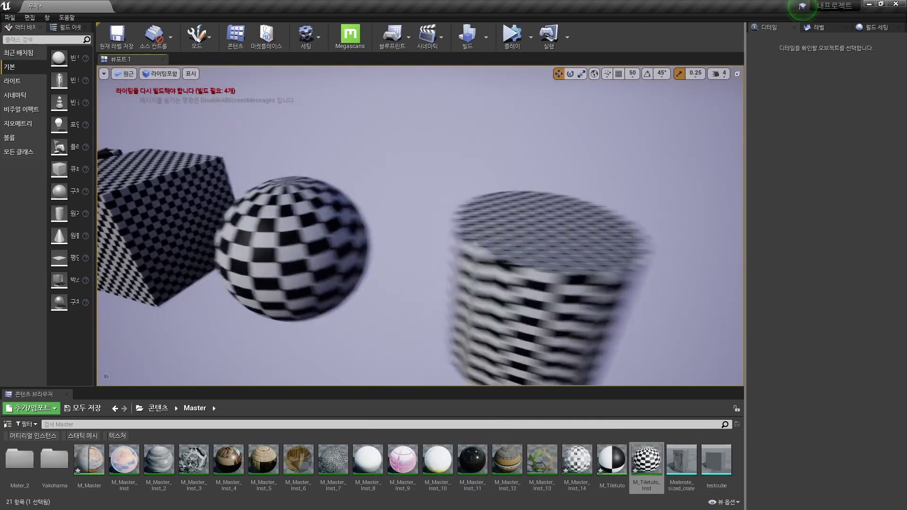
right_click_drag(420, 227, 331, 227)
left_click_drag(331, 227, 307, 284)
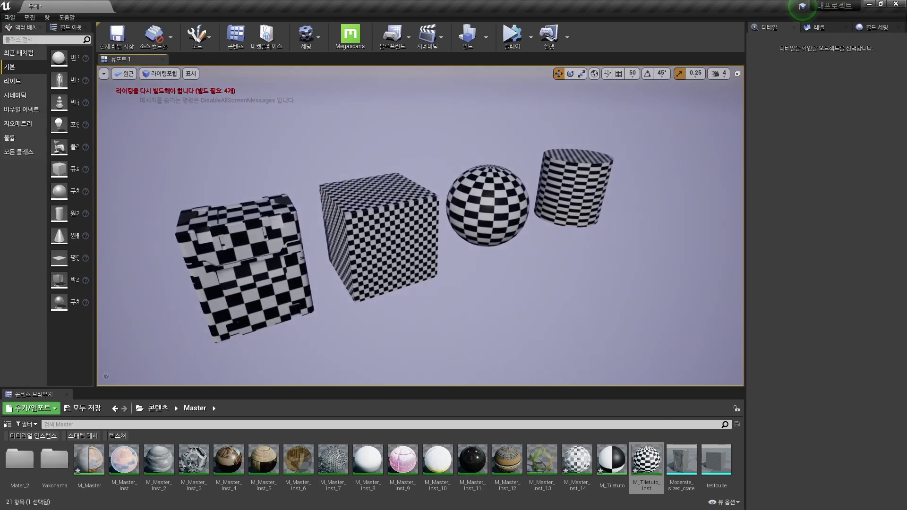
double_click(646, 460)
In the parent M_Tiletuto graph, select the TexCoord, Multiply and UVTile nodes and break Multiply's UVs link
double_click(706, 272)
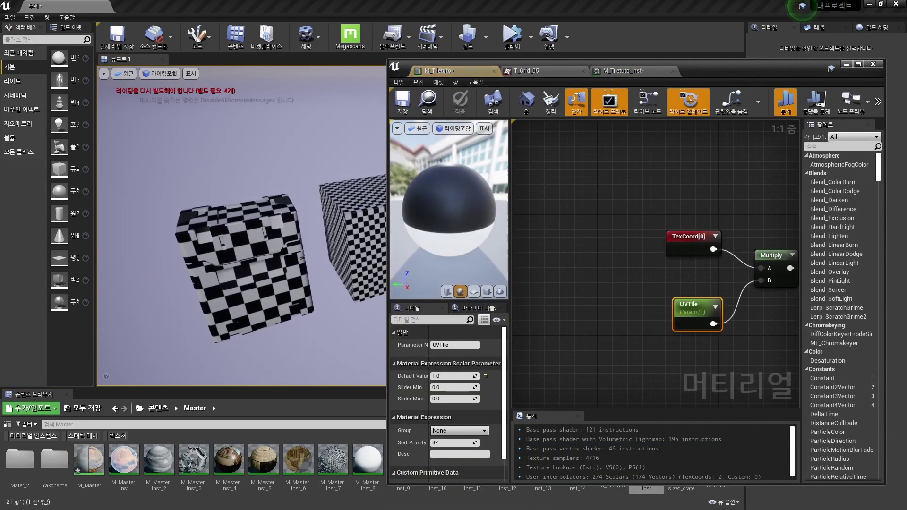
right_click_drag(661, 283, 558, 274)
scroll(652, 265, "down", 1)
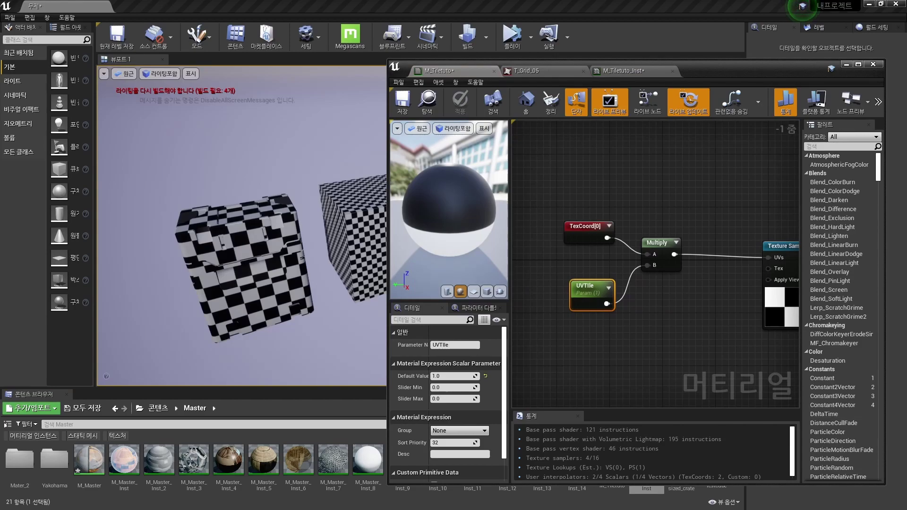
scroll(658, 220, "down", 1)
left_click_drag(685, 213, 576, 304)
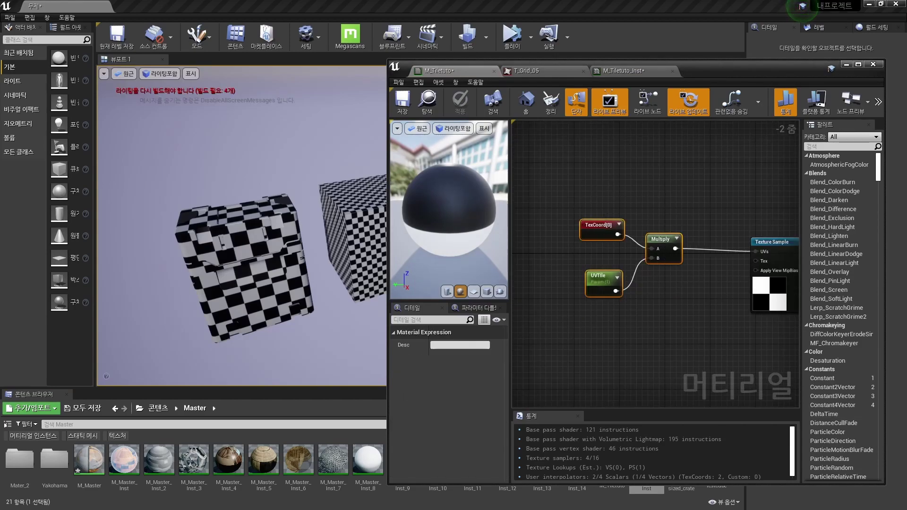
right_click_drag(659, 241, 595, 154)
left_click(614, 160, "alt")
scroll(680, 302, "down", 2)
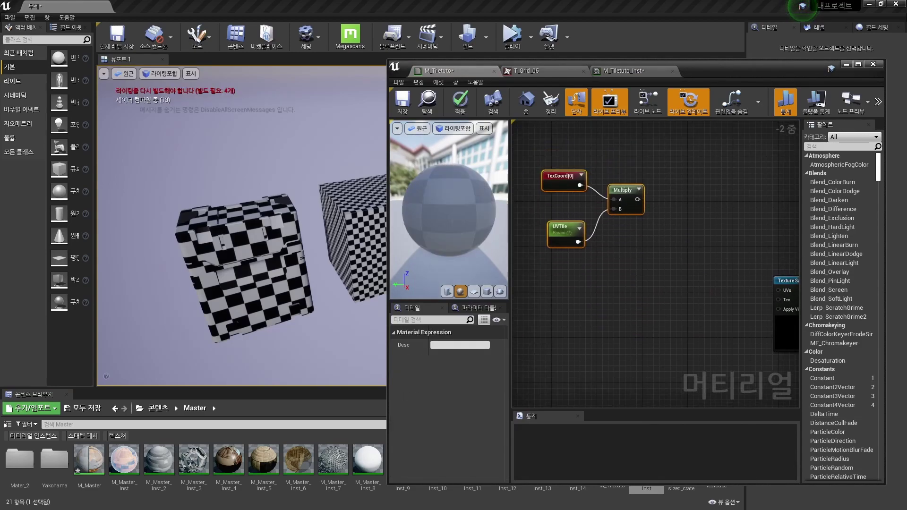
mouse_move(640, 220)
right_mouse_down()
mouse_move(623, 180)
mouse_move(661, 237)
mouse_move(640, 204)
right_mouse_up()
left_click(623, 180)
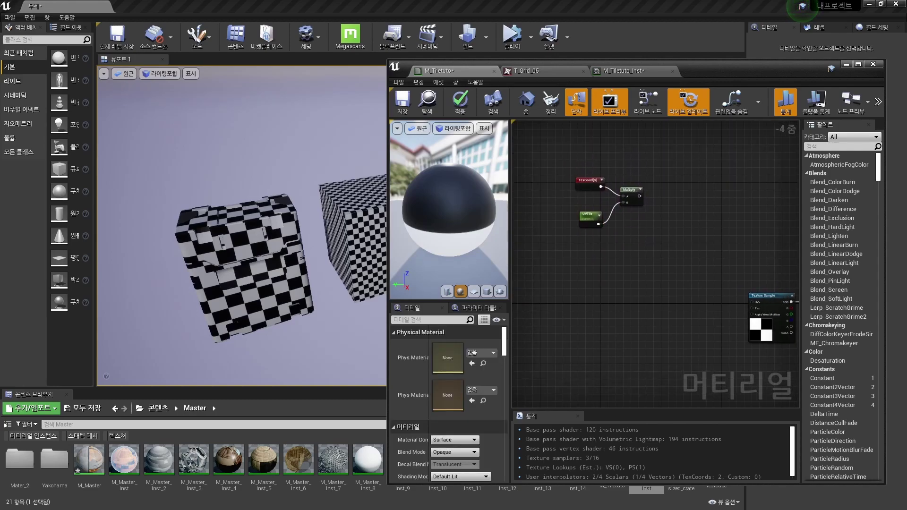
Add a new TexCoord[0], a Multiply and an Append node to the graph
right_click_drag(588, 274, 599, 239)
right_click(599, 240)
type("texcoord")
key("Return")
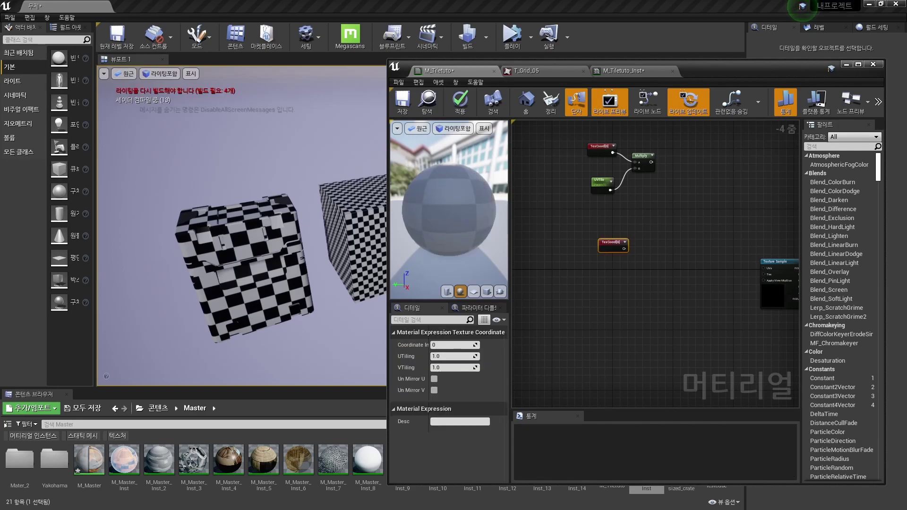
scroll(704, 258, "up", 2)
left_click(628, 257)
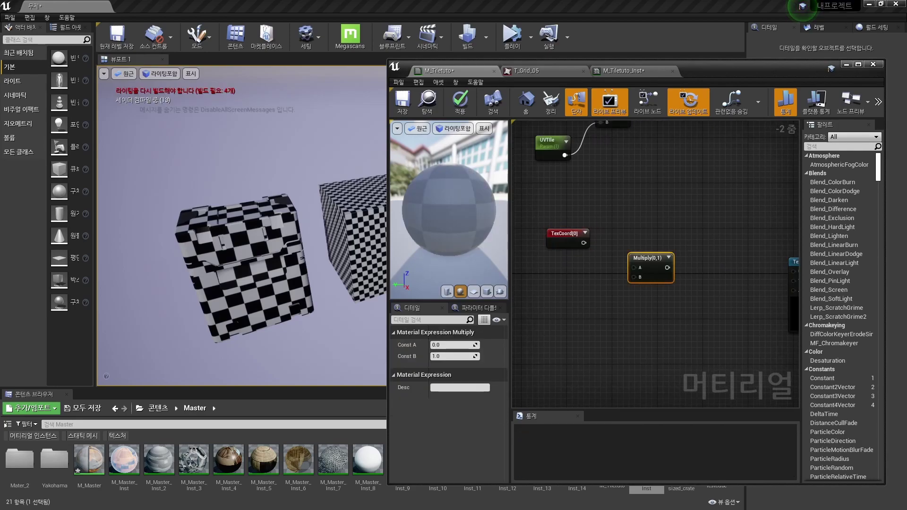
right_click_drag(589, 313, 631, 307)
right_click(631, 308)
type("a")
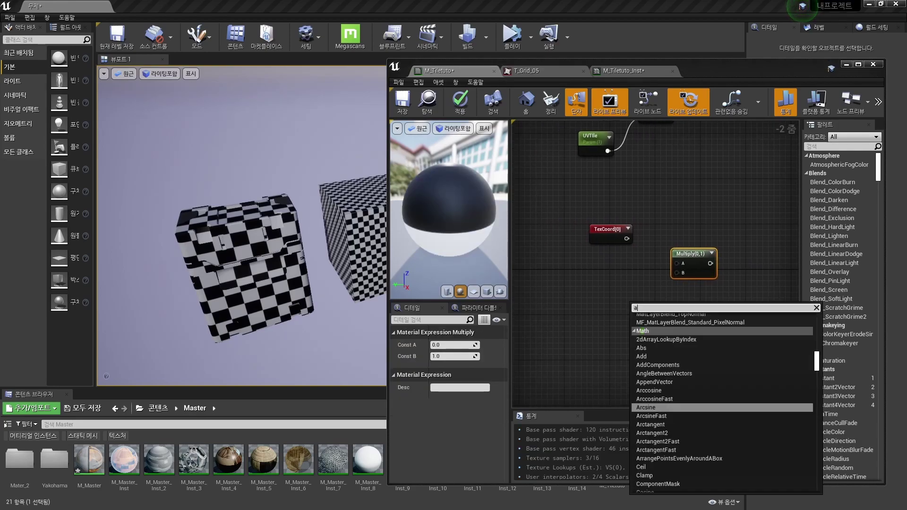
type("ppend")
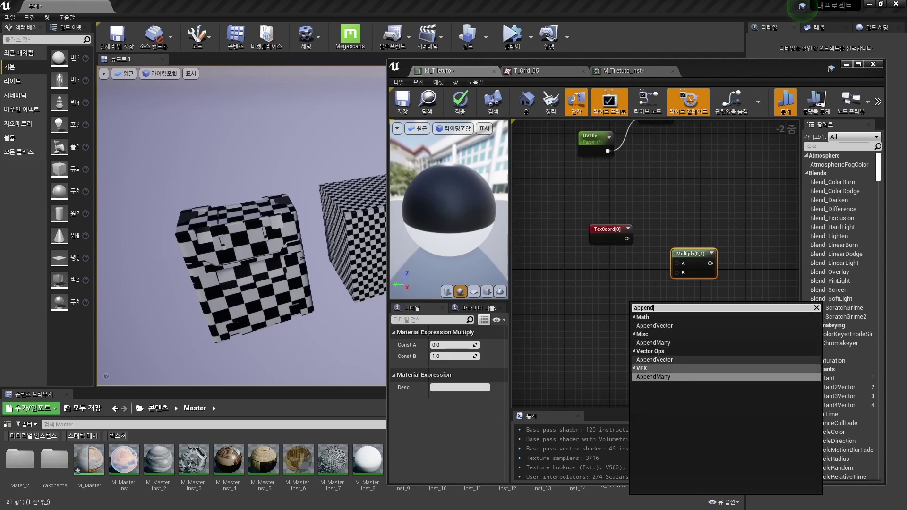
left_click(653, 359)
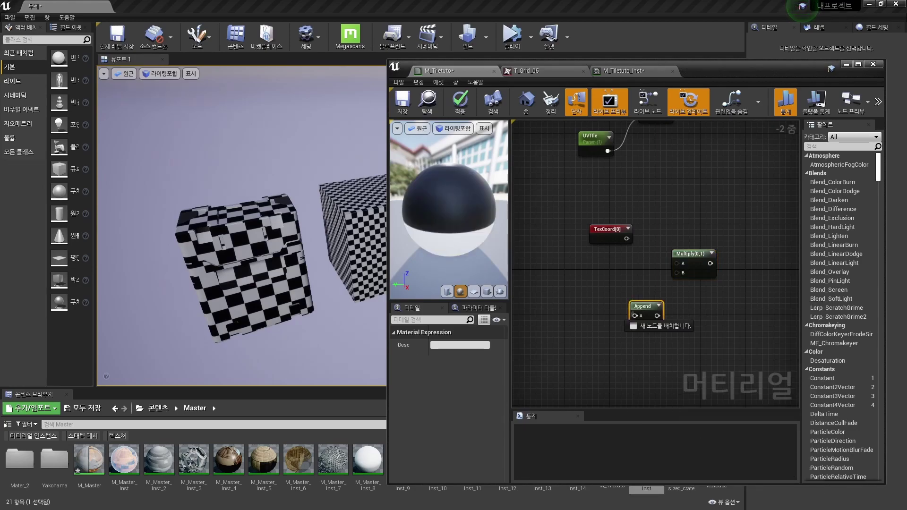
Add two 0 constants and wire them into the Append's A and B inputs
right_click_drag(624, 315, 655, 320)
left_click(614, 311)
left_click(614, 355)
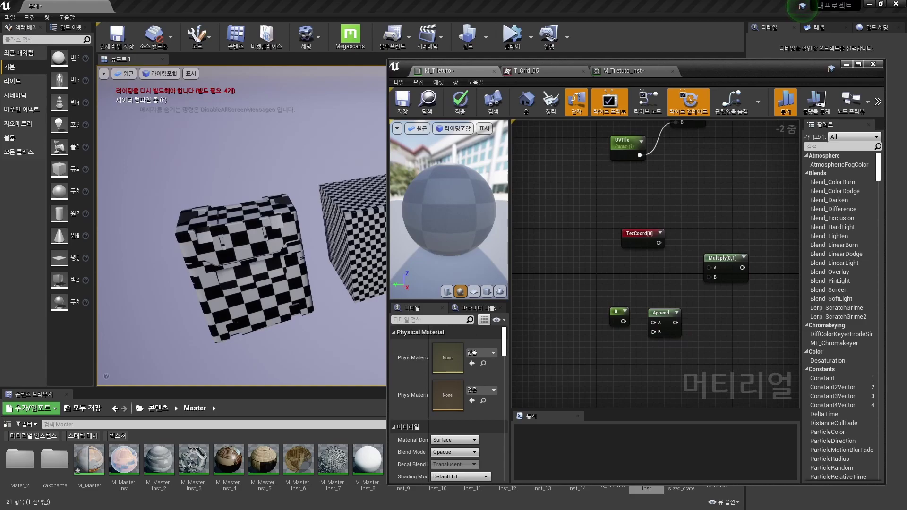
left_click_drag(616, 313, 598, 302)
left_click_drag(619, 364, 600, 346)
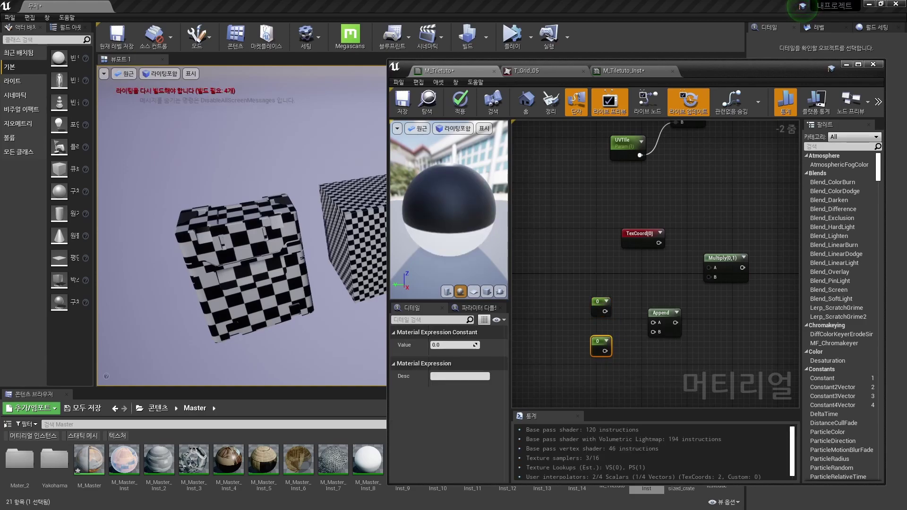
left_click_drag(604, 311, 653, 322)
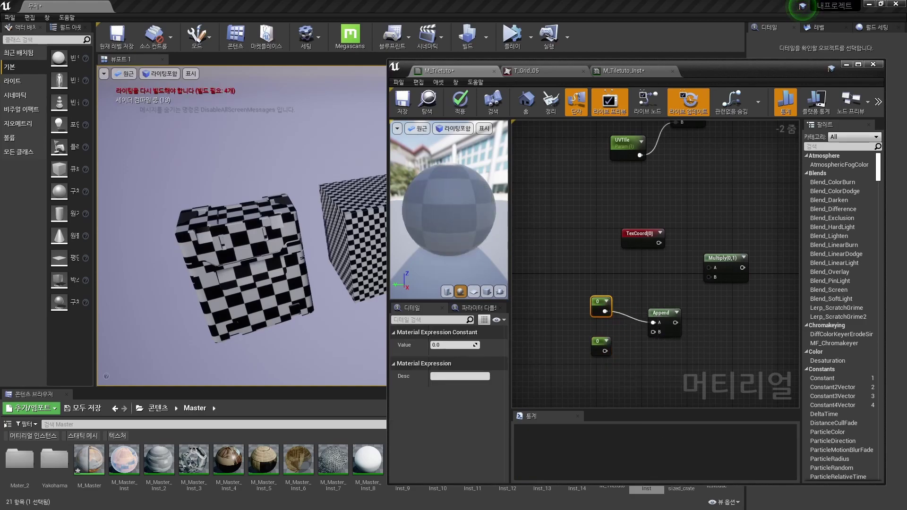
mouse_move(604, 351)
left_mouse_down()
mouse_move(653, 332)
mouse_move(708, 278)
left_mouse_up()
Wire TexCoord and Append into the Multiply and convert the upper constant into UV_Tile_X
left_click_drag(658, 243, 709, 268)
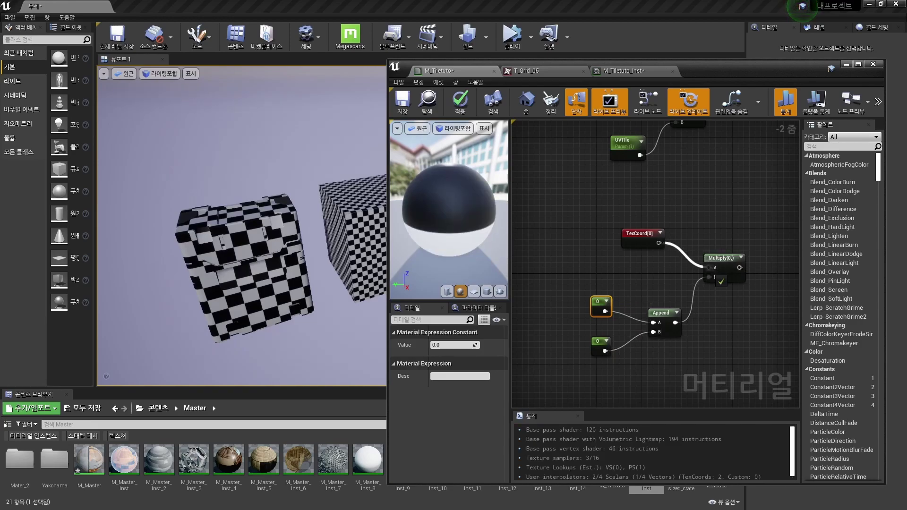
right_click(601, 300)
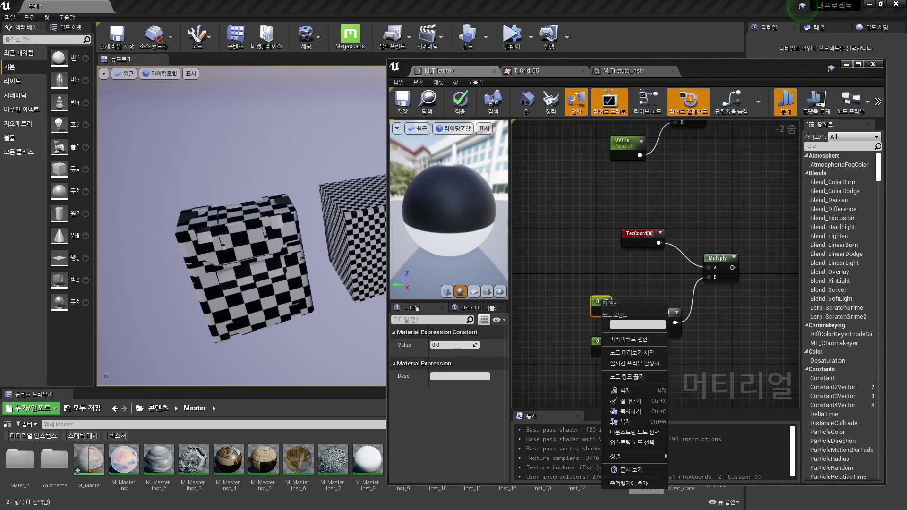
key("Escape")
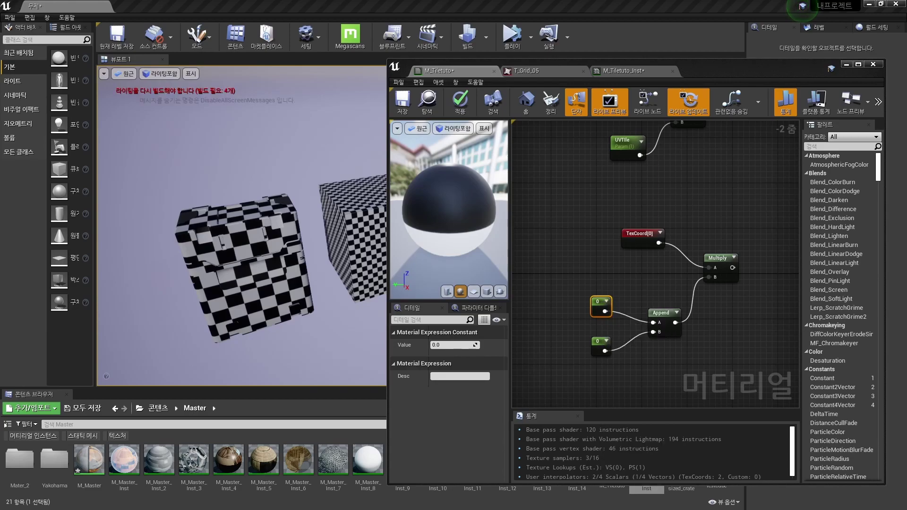
right_click(595, 304)
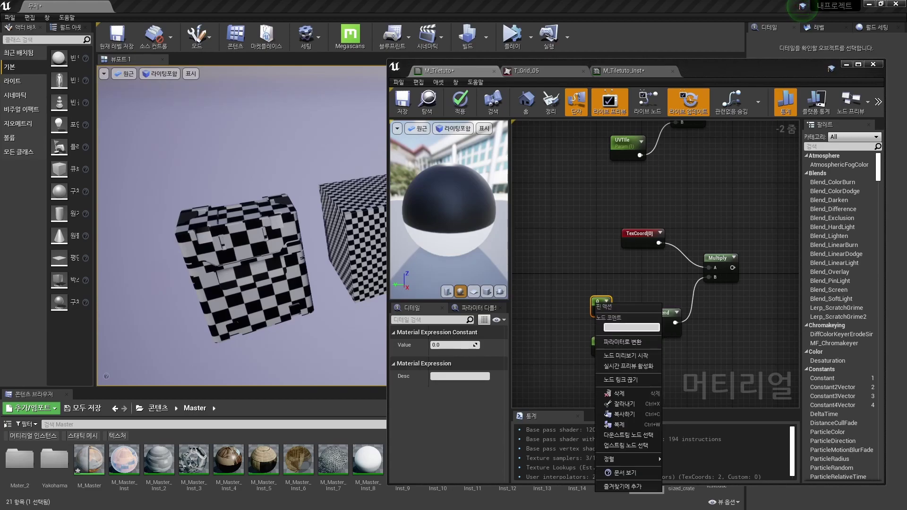
left_click(628, 341)
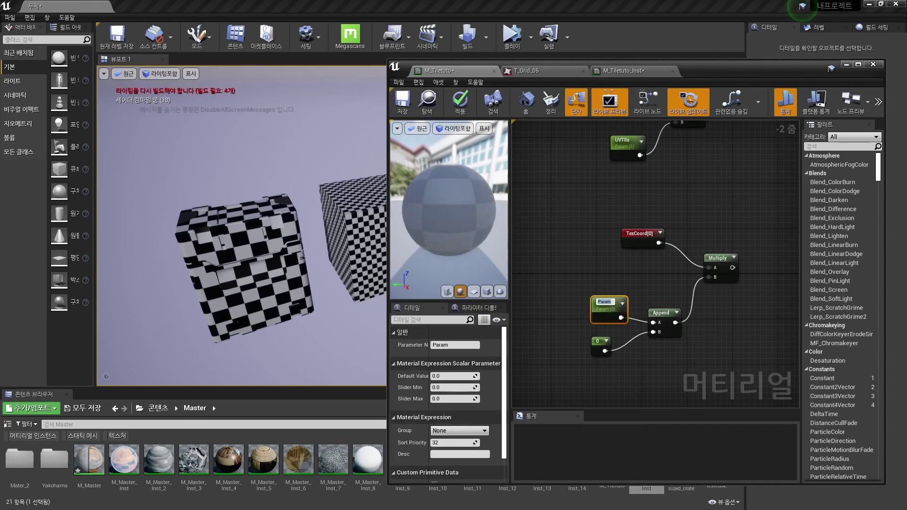
type("UV_Tile_X")
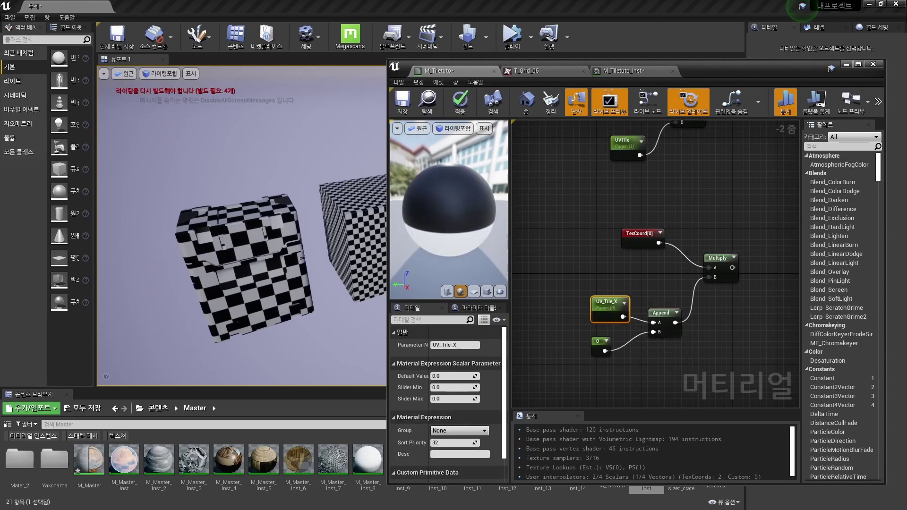
left_click(858, 64)
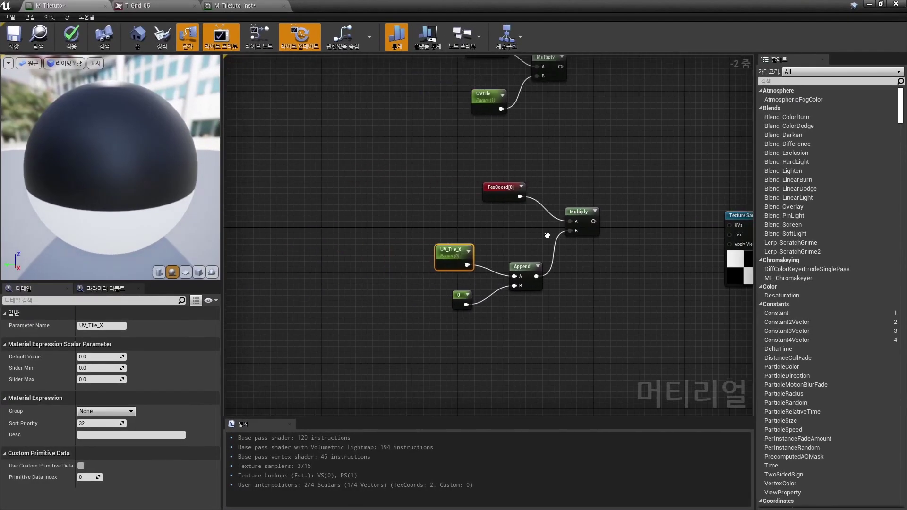
Convert the lower constant into a UV_Tile_Y scalar parameter
right_click(466, 325)
left_click(496, 352)
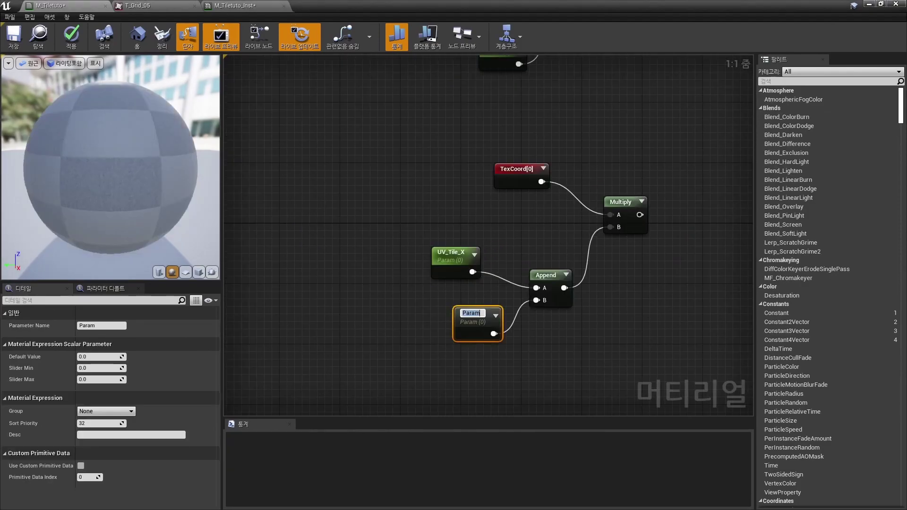
type("UV_Tile_Y")
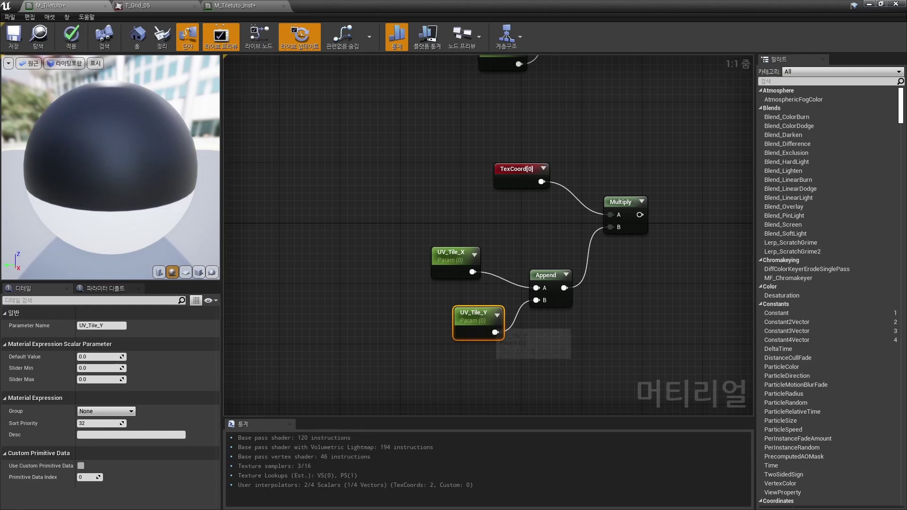
left_click_drag(477, 318, 462, 318)
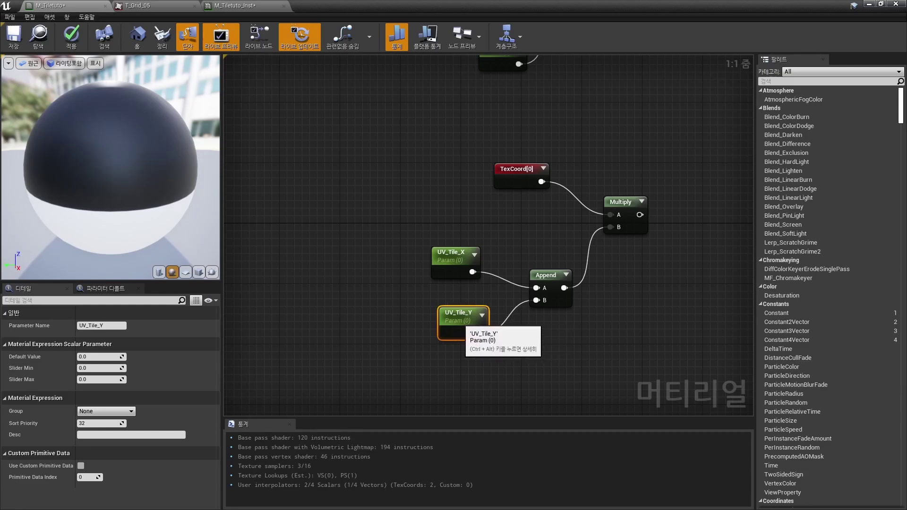
right_click_drag(458, 327, 415, 338)
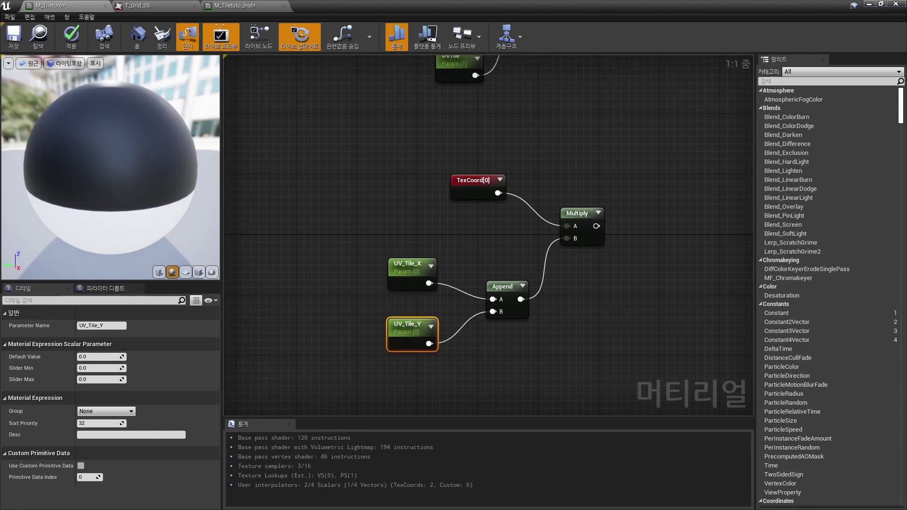
Set the default values of UV_Tile_X and UV_Tile_Y to 1
left_click(99, 357)
type("1")
key("Return")
left_click_drag(491, 360, 415, 326)
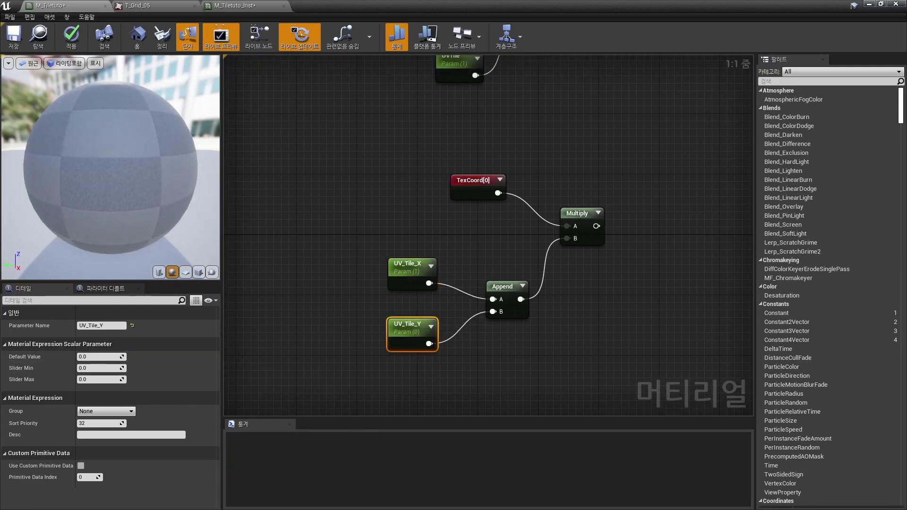
left_click(99, 356)
type("1")
key("Return")
Connect the Multiply output to the Texture Sample UVs, apply, and switch to M_Tiletuto_Inst
right_click_drag(520, 142, 433, 141)
left_click_drag(373, 180, 345, 178)
right_click_drag(509, 222, 373, 201)
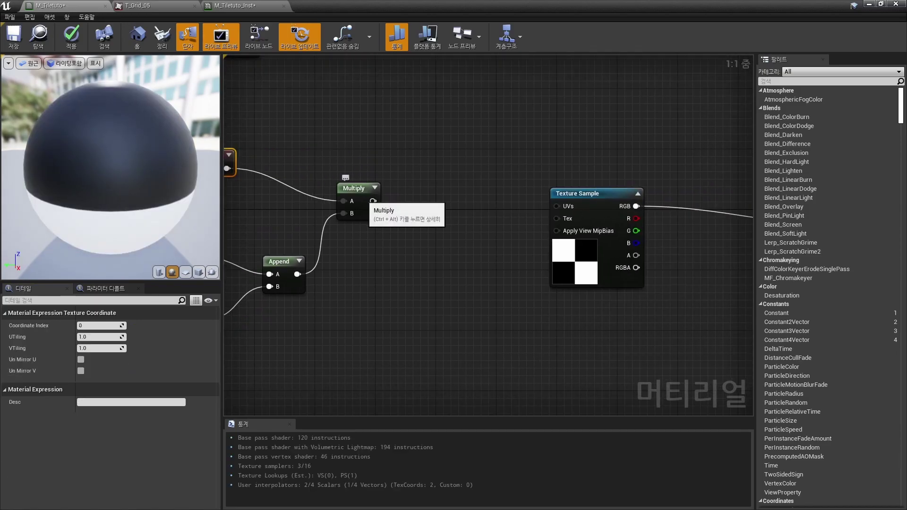
mouse_move(373, 201)
left_mouse_down()
mouse_move(543, 215)
mouse_move(557, 206)
left_mouse_up()
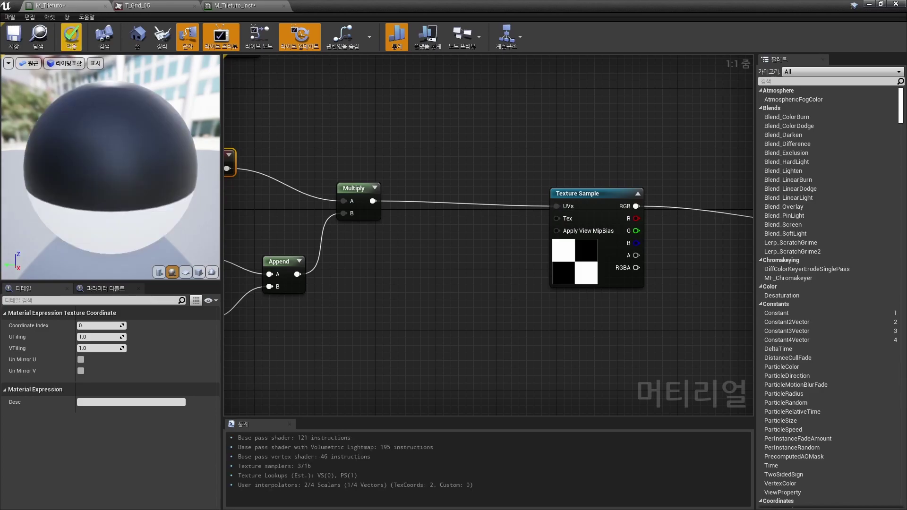
left_click(71, 38)
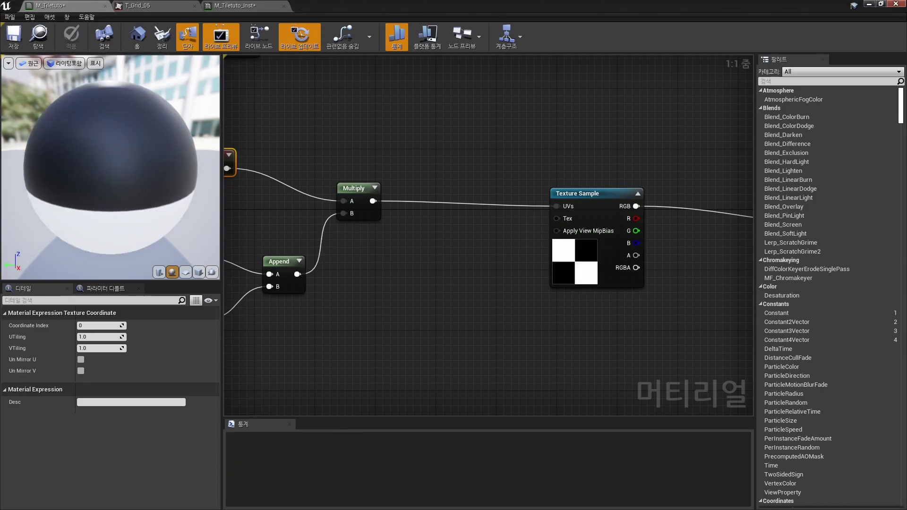
left_click(880, 4)
left_click(628, 71)
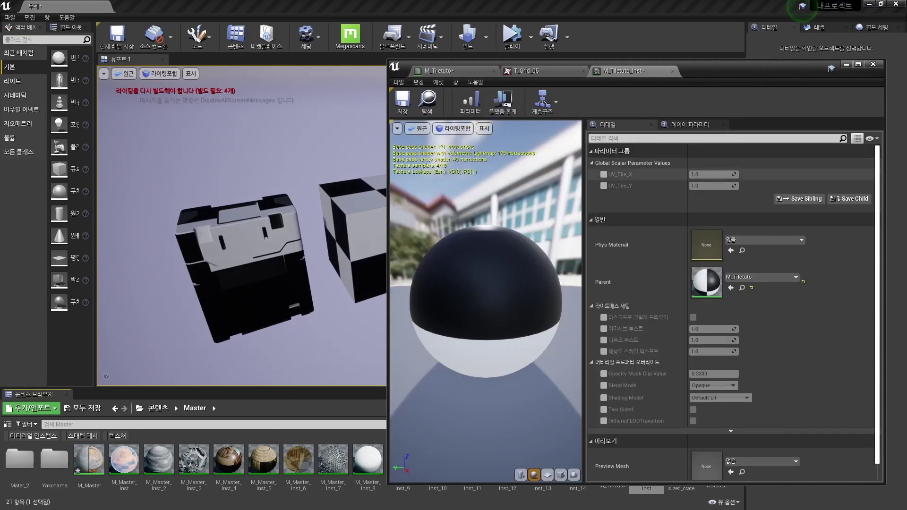
Arrange the instance editor beside the level and raise UV_Tile_X and UV_Tile_Y for denser checkers
left_click_drag(717, 68, 733, 79)
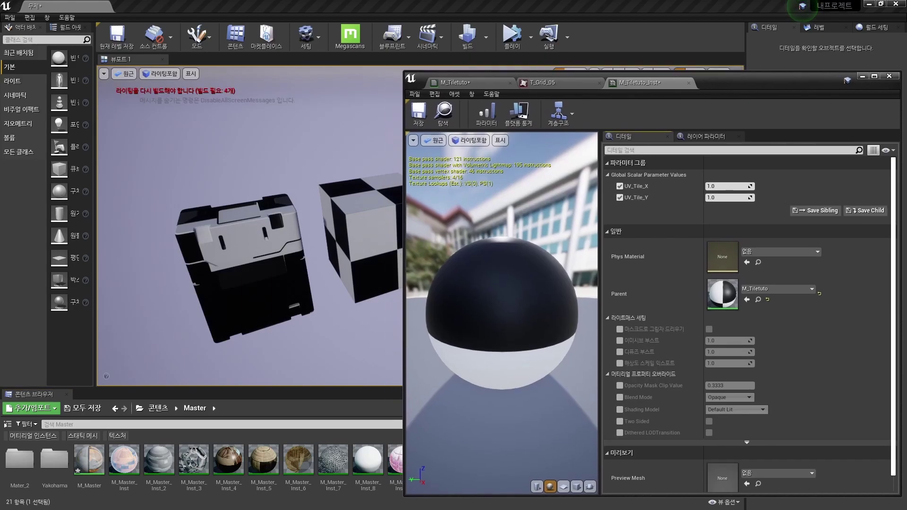
left_click_drag(601, 283, 469, 283)
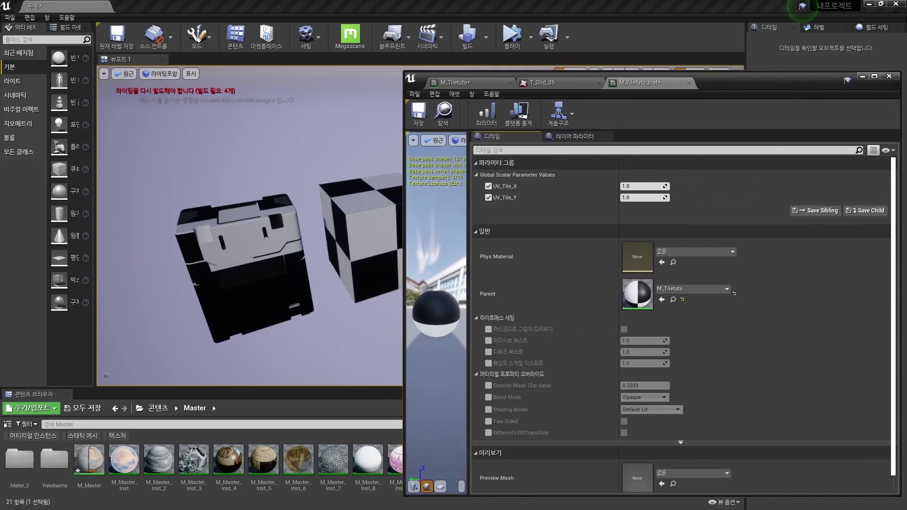
left_click_drag(404, 265, 582, 265)
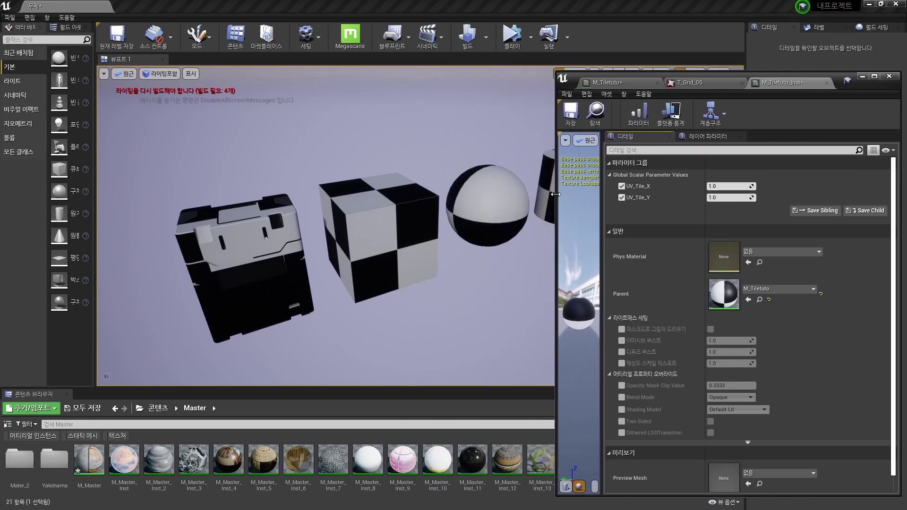
left_click_drag(744, 186, 802, 186)
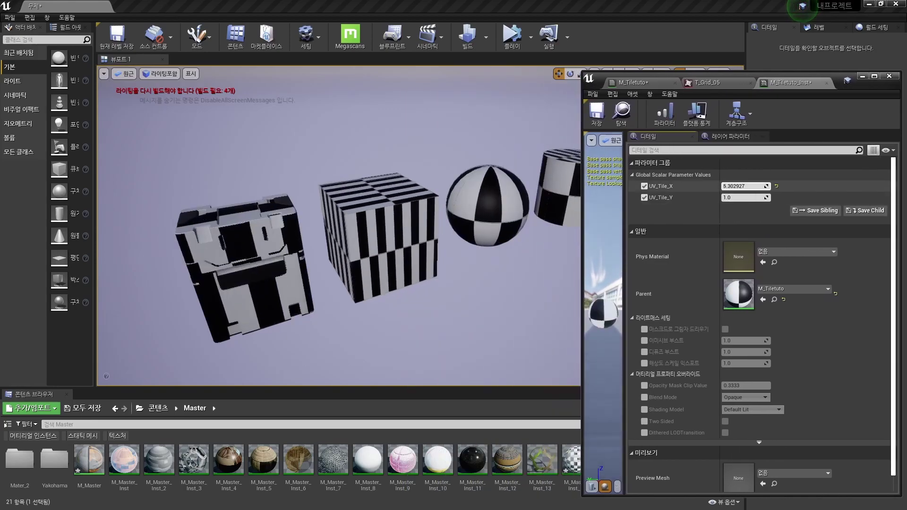
left_click_drag(744, 197, 765, 197)
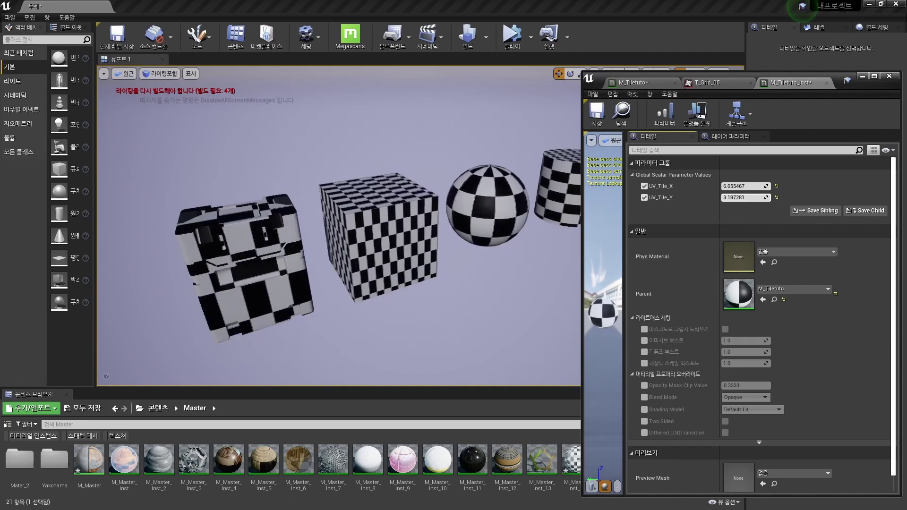
right_click_drag(338, 225, 359, 236)
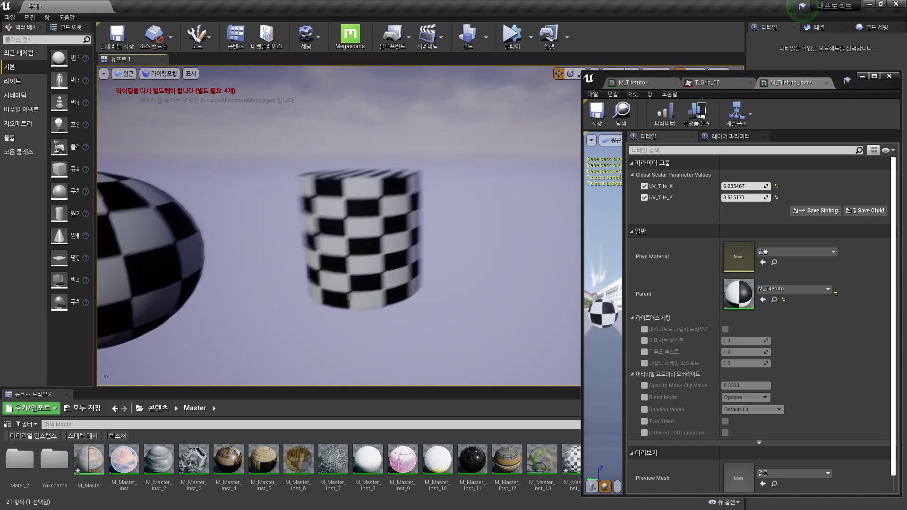
Fine-tune the tiling to UV_Tile_X 10.68967 and UV_Tile_Y 9.094214 for square checkers
left_click_drag(744, 197, 742, 198)
mouse_move(338, 226)
right_mouse_down()
mouse_move(338, 208)
mouse_move(338, 236)
right_mouse_up()
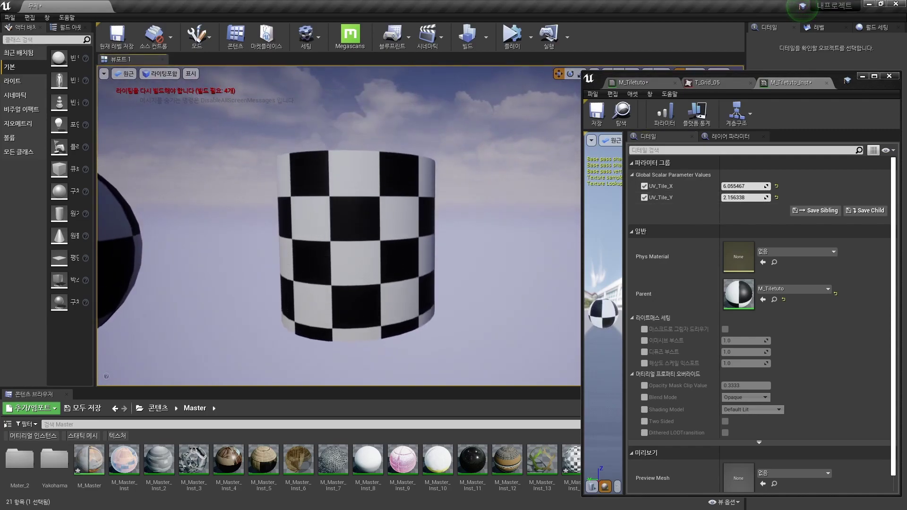
left_click_drag(744, 198, 741, 197)
right_click_drag(338, 225, 265, 222)
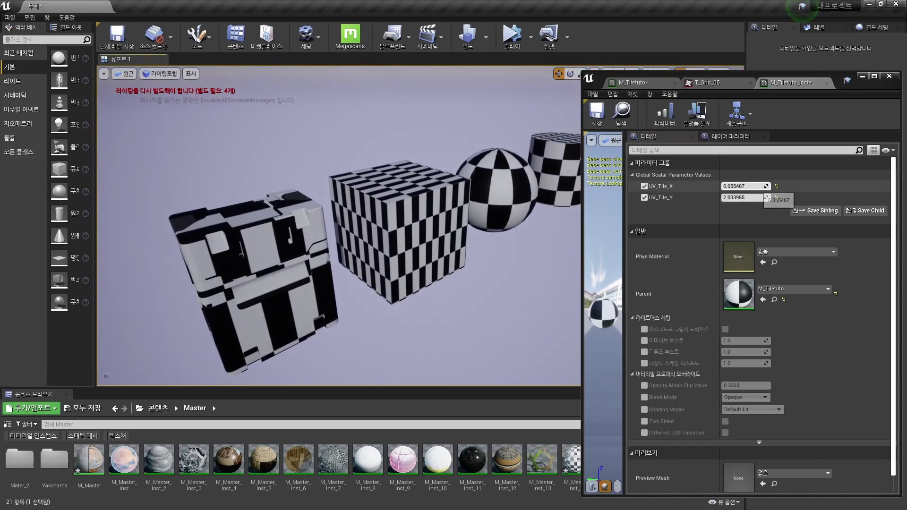
left_click_drag(744, 186, 765, 186)
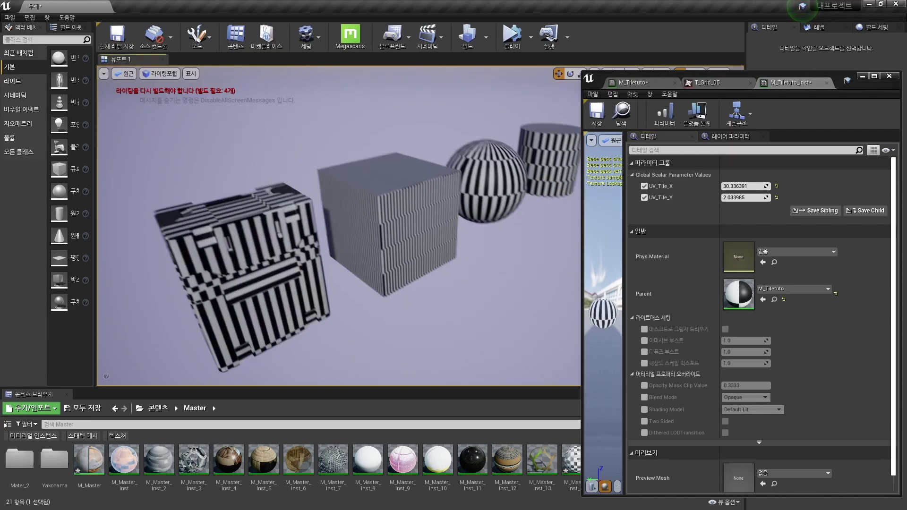
mouse_move(338, 225)
right_mouse_down()
mouse_move(378, 226)
mouse_move(338, 255)
mouse_move(338, 198)
right_mouse_up()
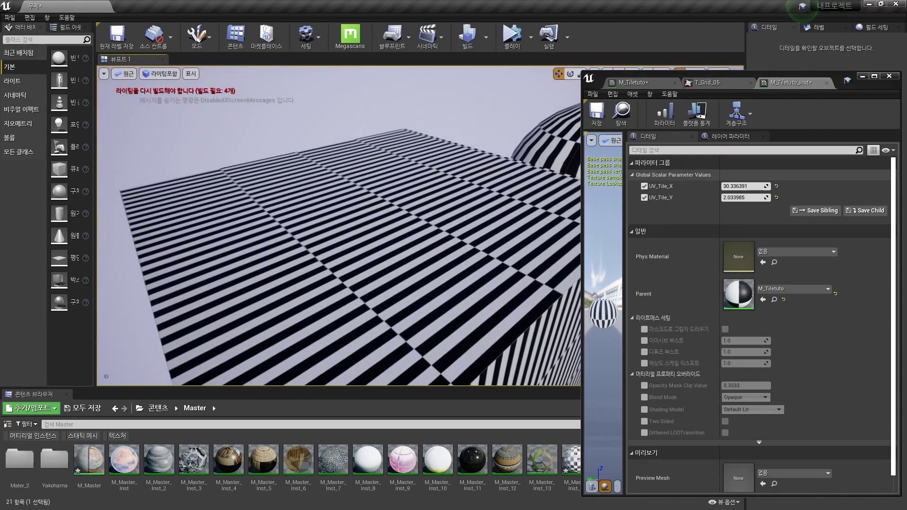
mouse_move(744, 187)
left_mouse_down()
mouse_move(727, 186)
mouse_move(775, 197)
left_mouse_up()
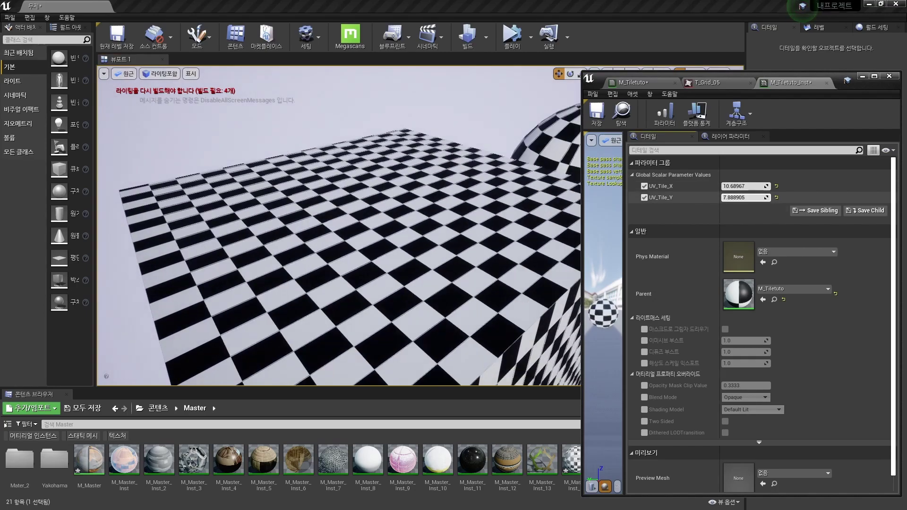
mouse_move(338, 226)
right_mouse_down()
mouse_move(338, 198)
mouse_move(338, 222)
right_mouse_up()
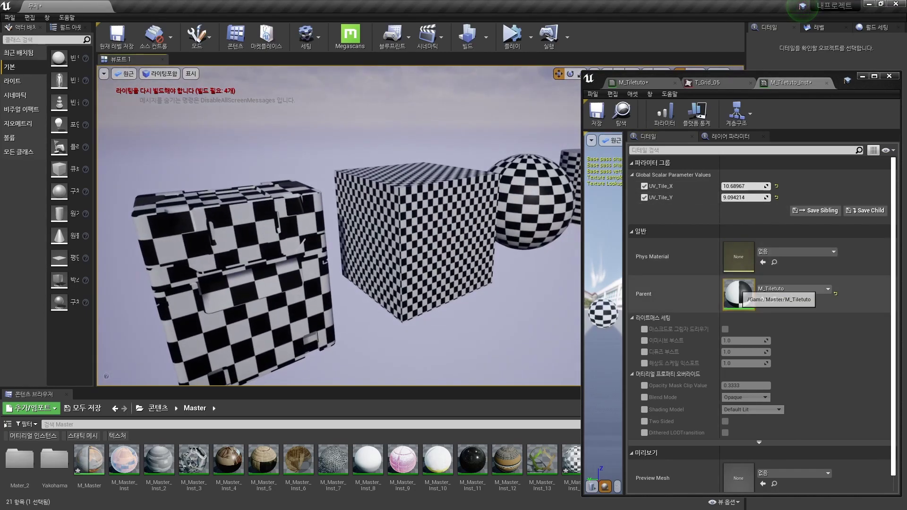
Open the parent M_Tiletuto graph and review the UV tiling nodes
double_click(738, 293)
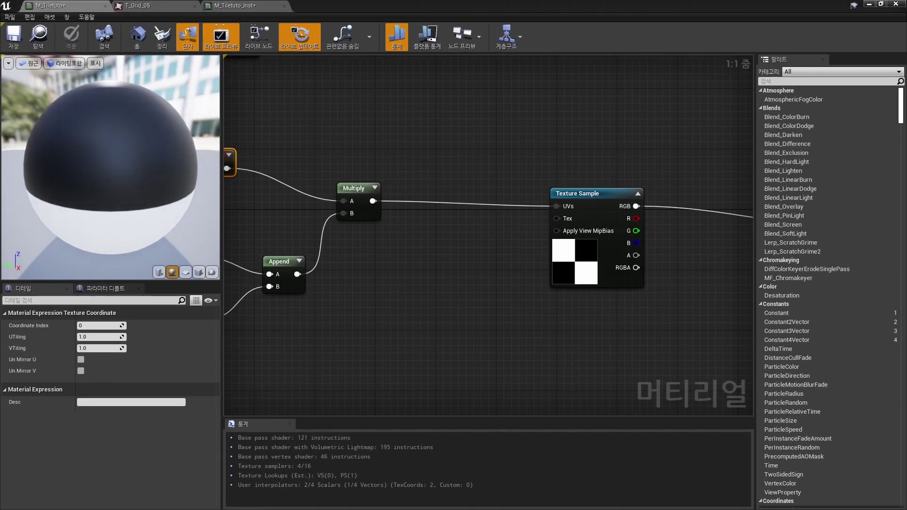
scroll(529, 225, "down", 3)
left_click_drag(279, 162, 401, 283)
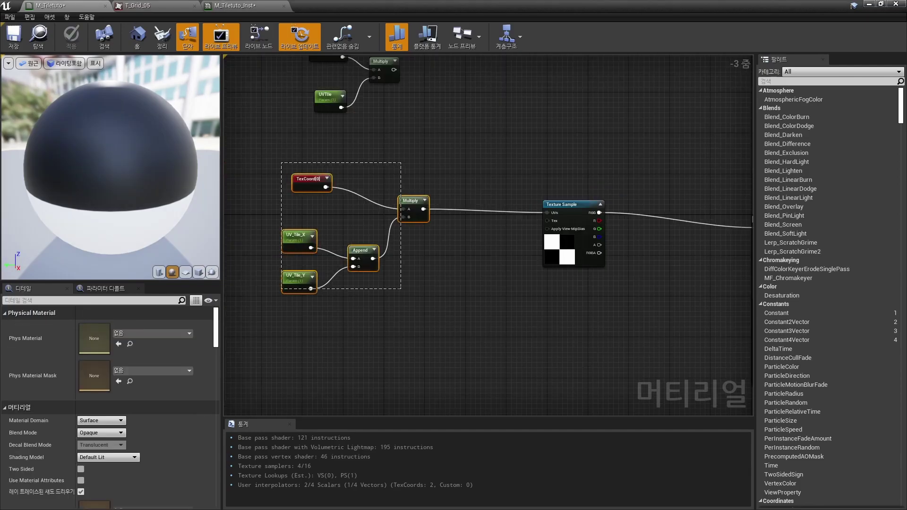
scroll(489, 235, "down", 2)
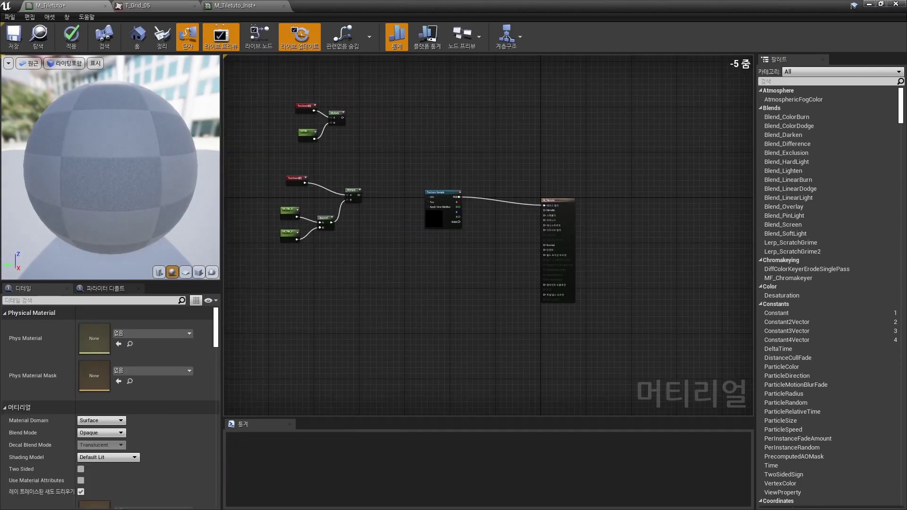
left_click_drag(269, 172, 384, 303)
left_click(338, 219)
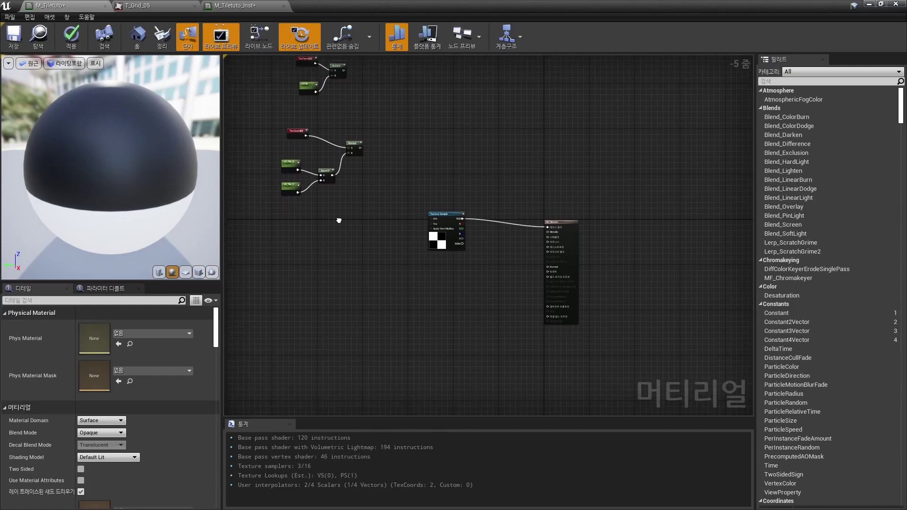
scroll(359, 222, "up", 3)
Add a WorldAlignedTexture node and place it below the Texture Sample, leaving it unwired
right_click(381, 274)
type("W")
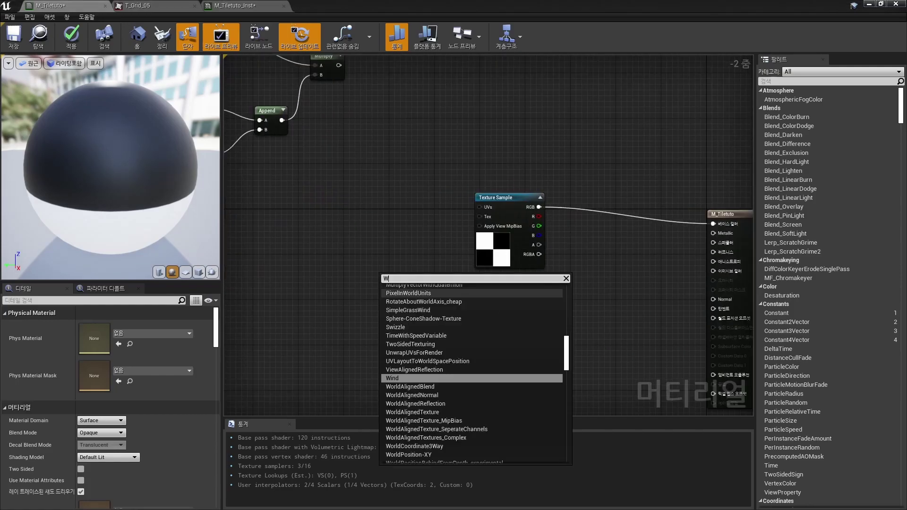
type("orldal")
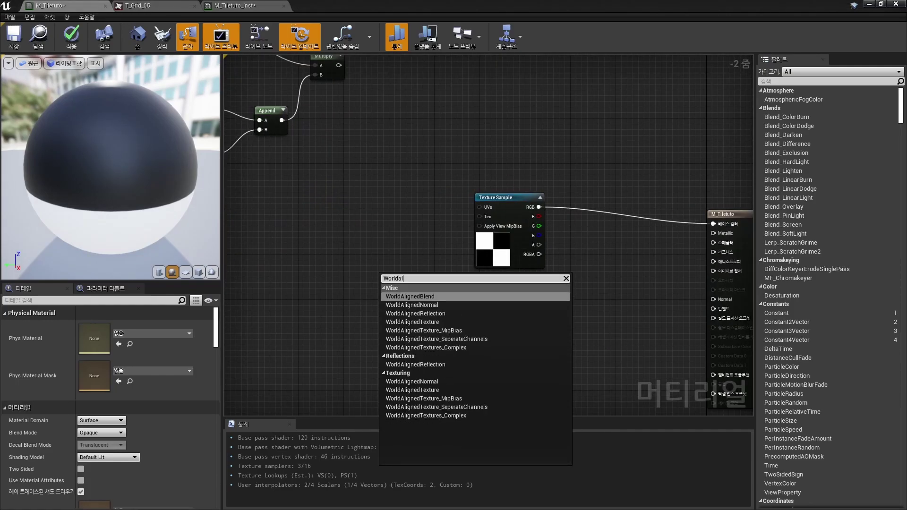
type("ighn")
key("BackSpace")
key("Down")
key("Down")
key("Down")
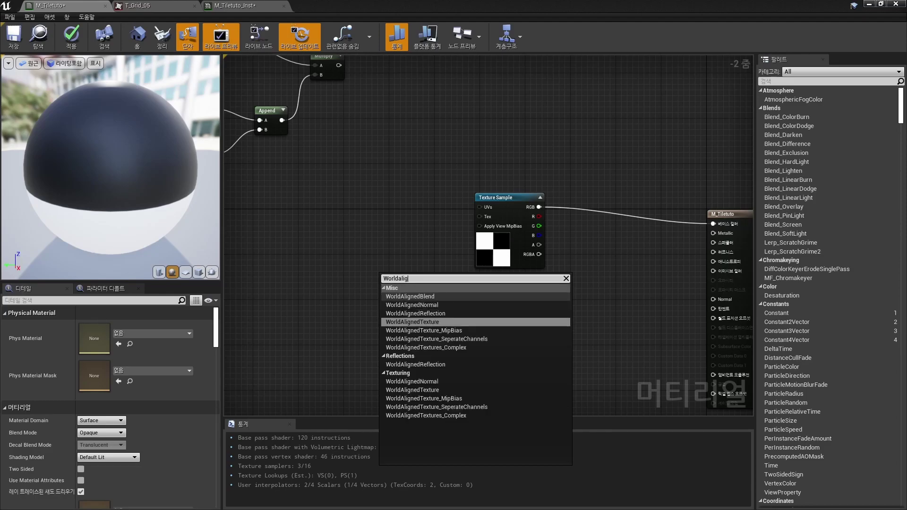
key("Return")
left_click_drag(426, 281, 553, 293)
left_click_drag(509, 251, 416, 251)
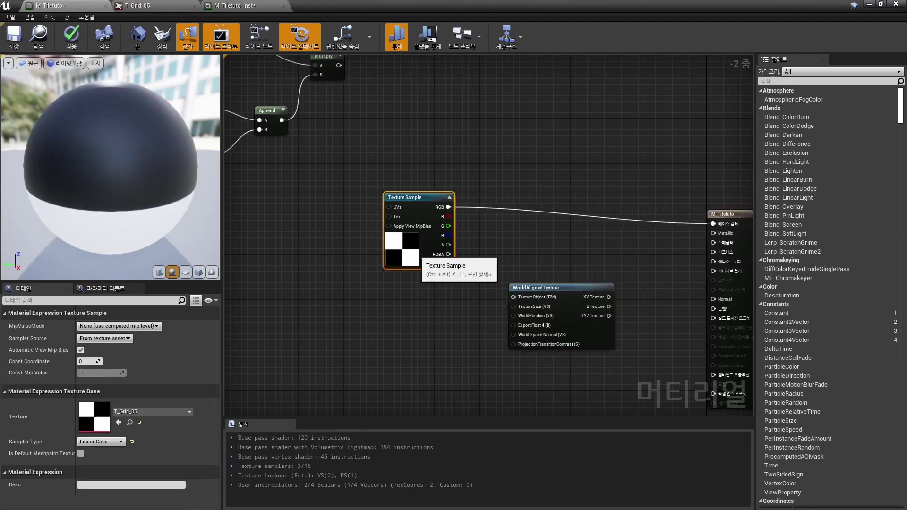
mouse_move(448, 207)
left_mouse_down()
mouse_move(524, 279)
mouse_move(515, 298)
left_mouse_up()
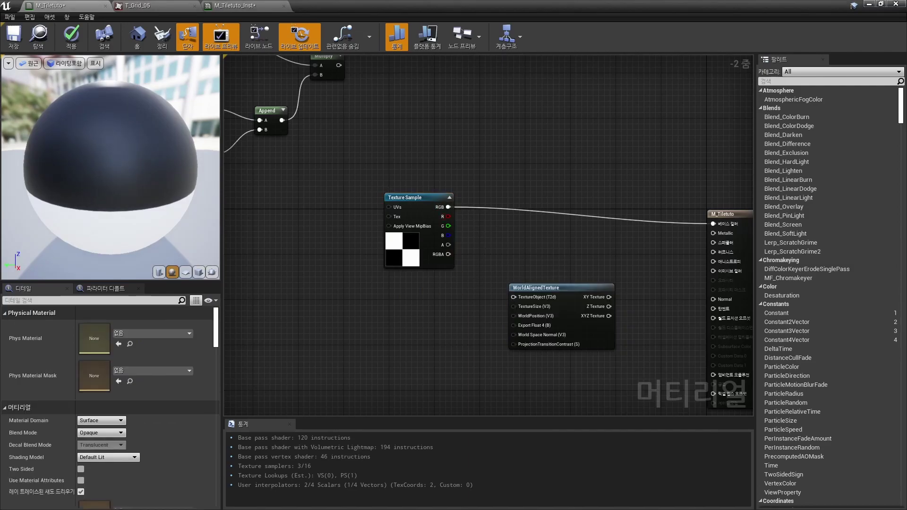
left_click_drag(410, 253, 359, 236)
right_click_drag(404, 201, 389, 179)
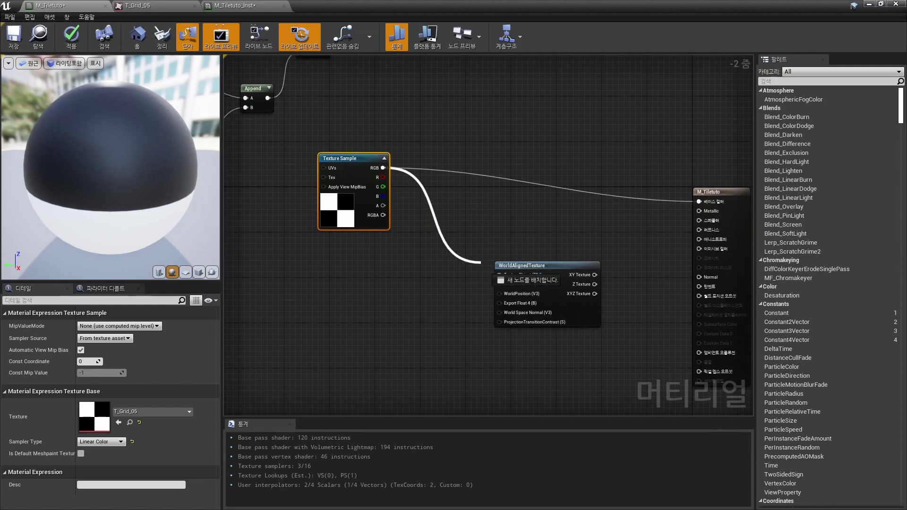
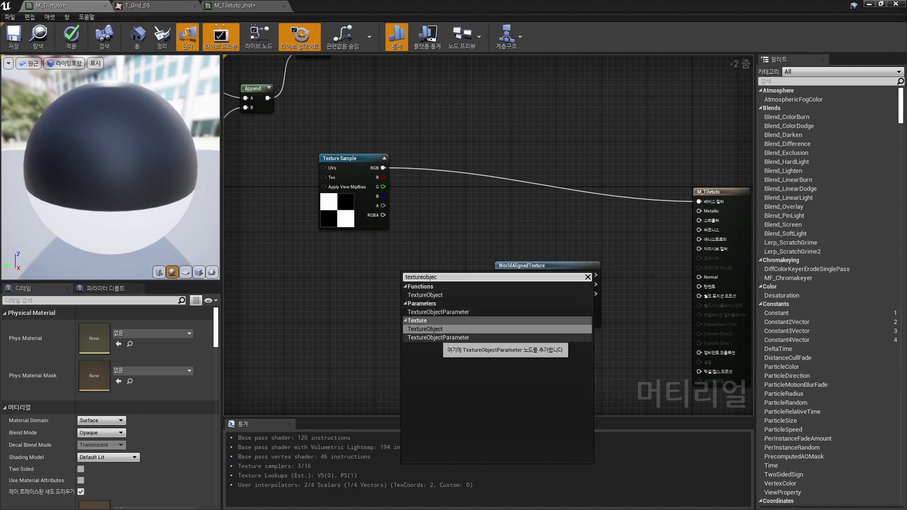
Add a texture object parameter node named Texture and position it in the graph
left_click(440, 337)
scroll(439, 305, "up", 2)
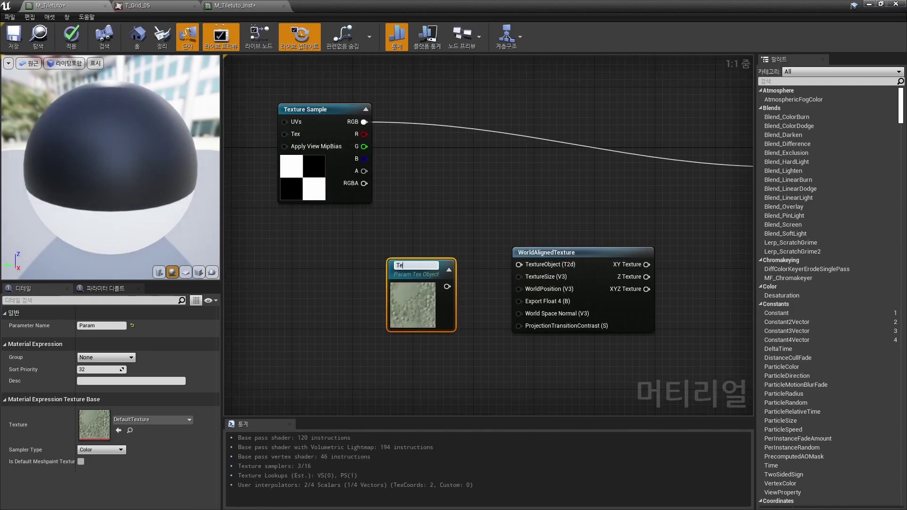
left_click_drag(411, 316, 400, 310)
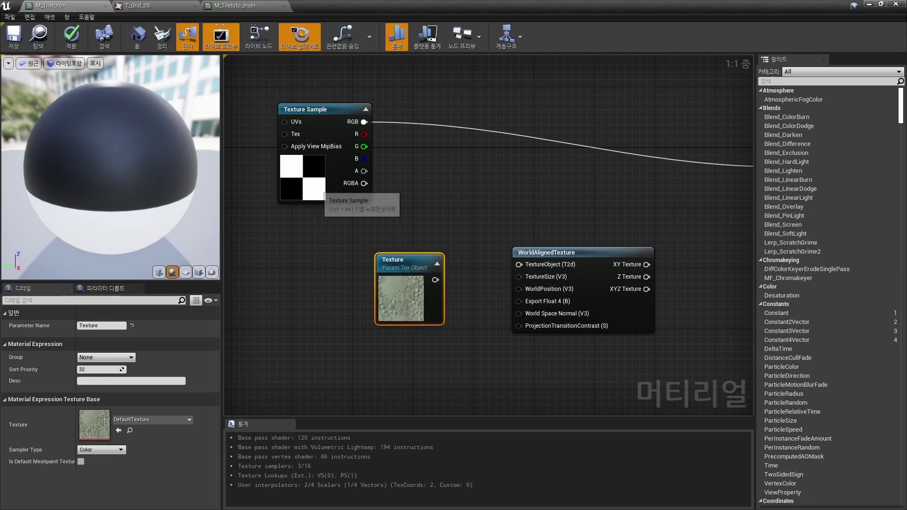
left_click(324, 194)
Assign T_Grid_05 to the Texture parameter so it feeds WorldAlignedTexture
left_click(406, 292)
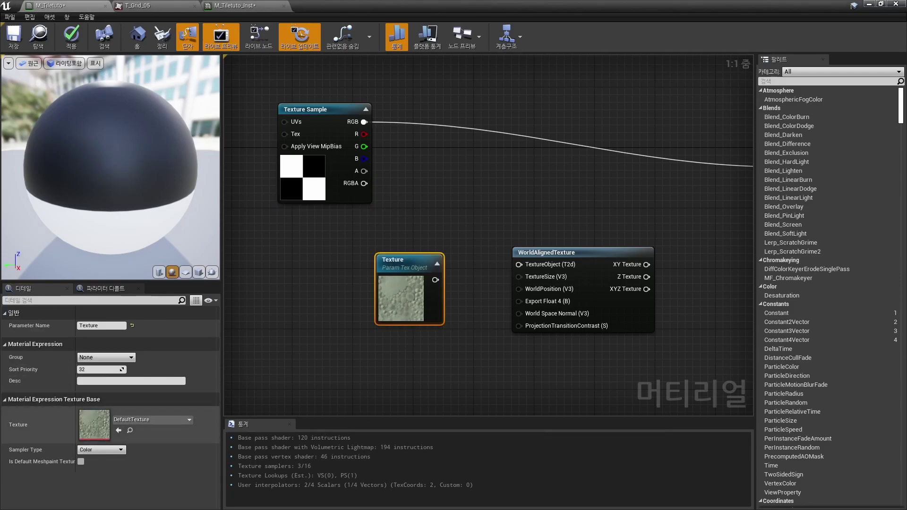
mouse_move(378, 277)
left_mouse_down()
mouse_move(340, 269)
mouse_move(392, 250)
left_mouse_up()
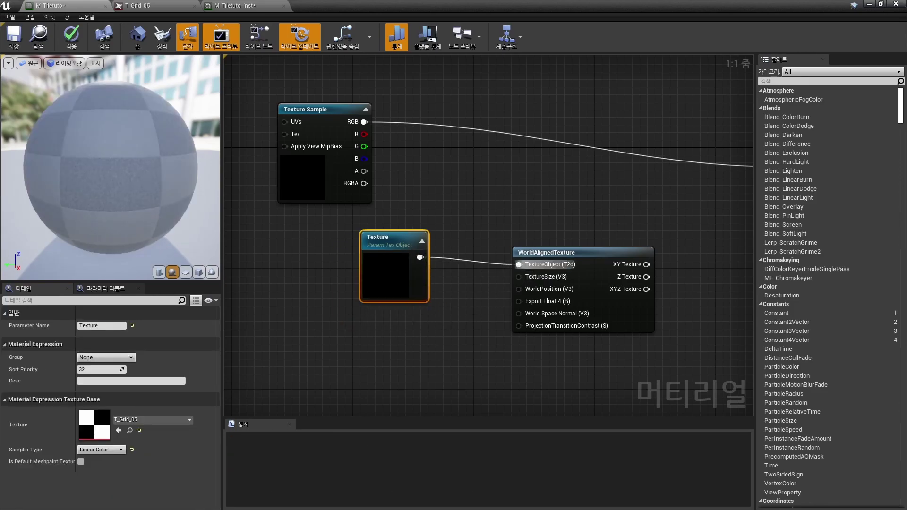
left_click(376, 324)
right_click_drag(378, 342, 376, 324)
Add a Constant and convert it into a scalar parameter named UV_Tile
left_click(402, 315)
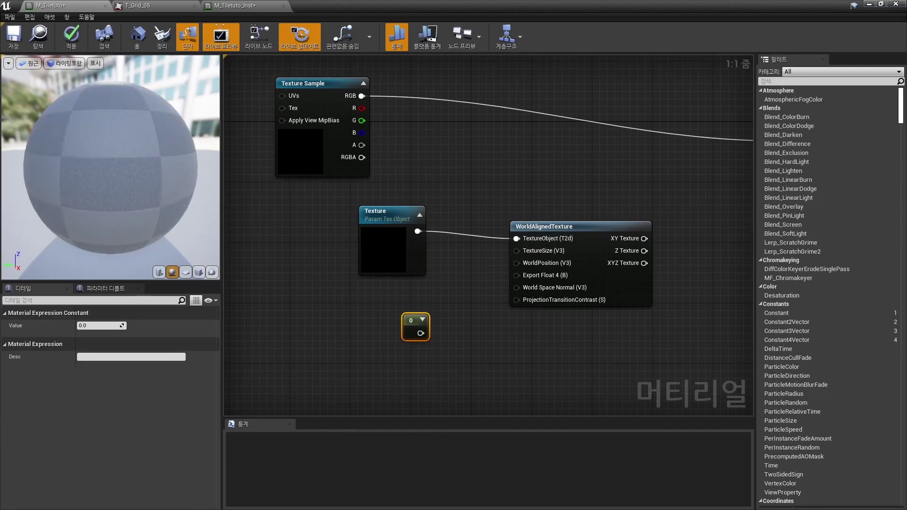
right_click(410, 319)
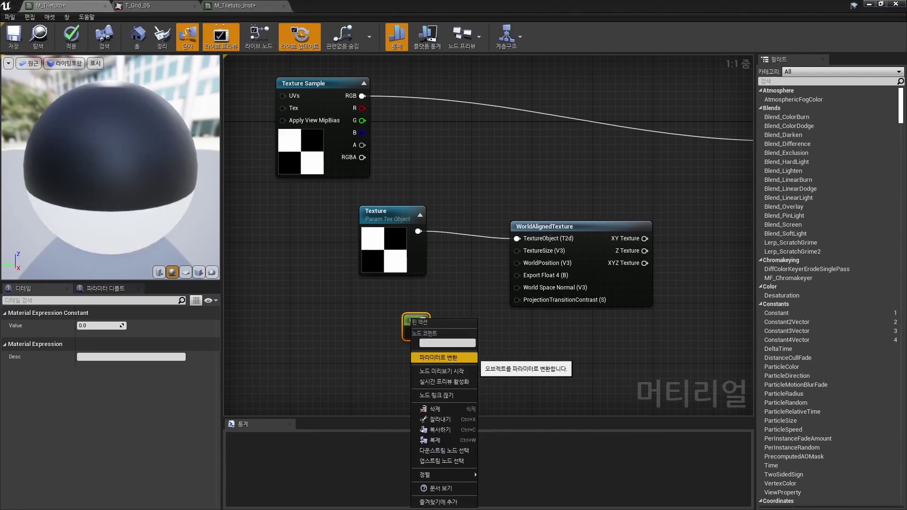
left_click(444, 357)
type("Tile")
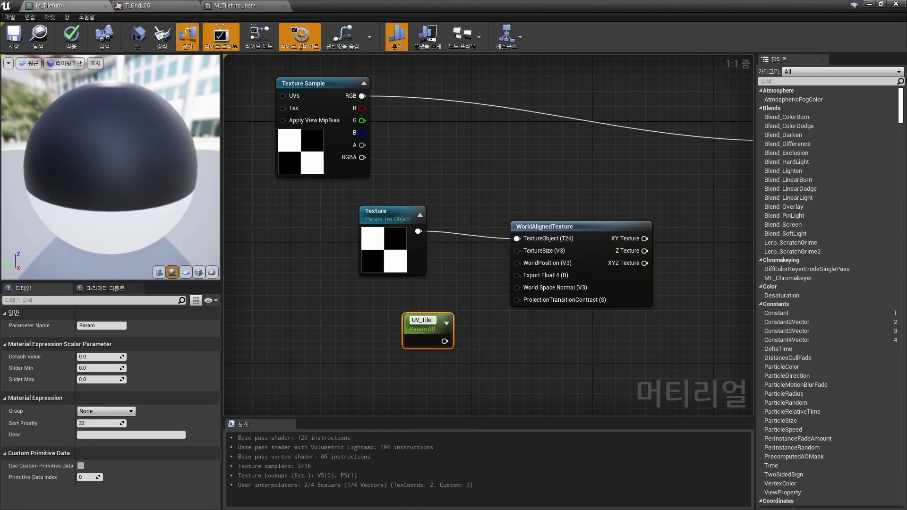
Connect UV_Tile to TextureSize with default value 1 and apply the material
left_click_drag(443, 340, 455, 350)
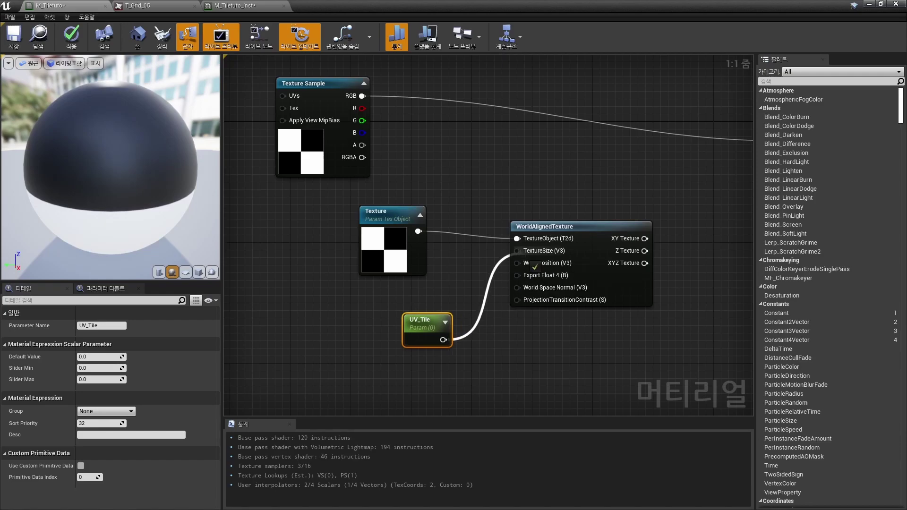
left_click_drag(517, 253, 517, 251)
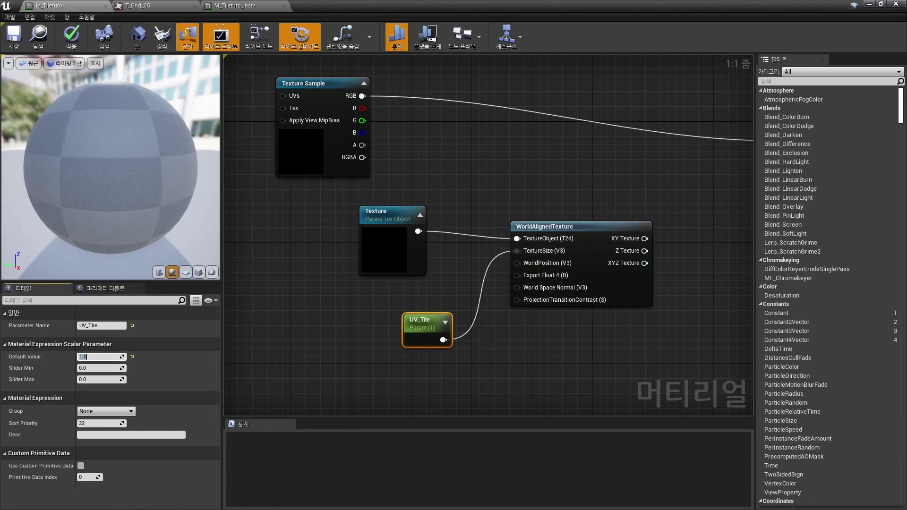
left_click(448, 218)
left_click(72, 37)
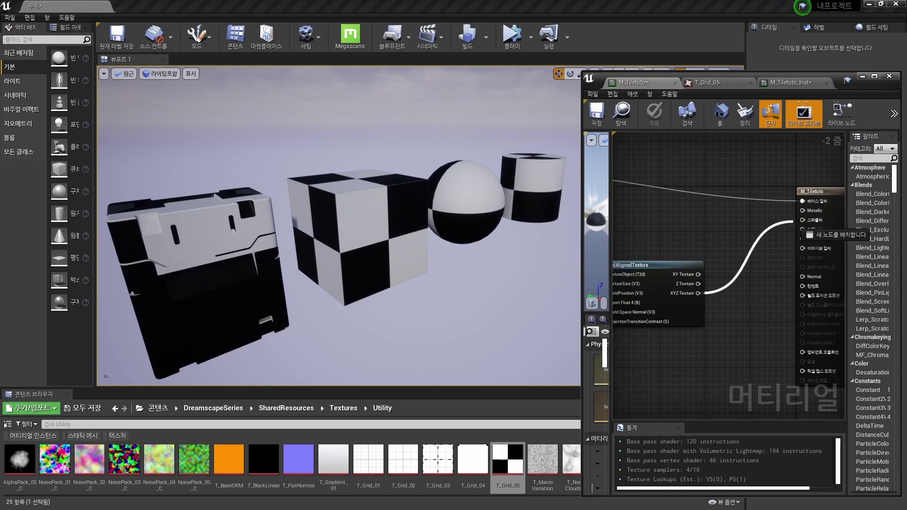
Wire XYZ Texture to Base Color, then override Texture and raise UV_Tile to about 62.3 in M_Tiletuto_Inst
left_click_drag(803, 203, 802, 203)
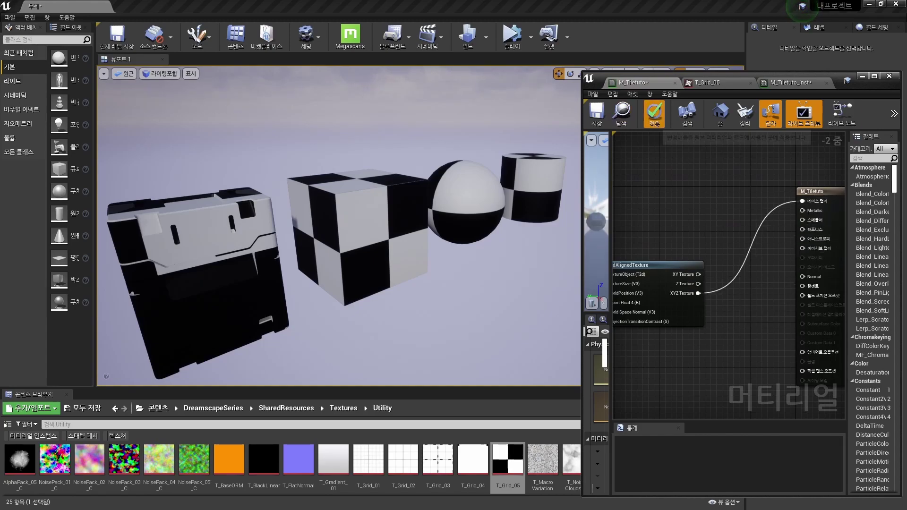
left_click(653, 114)
left_click(793, 82)
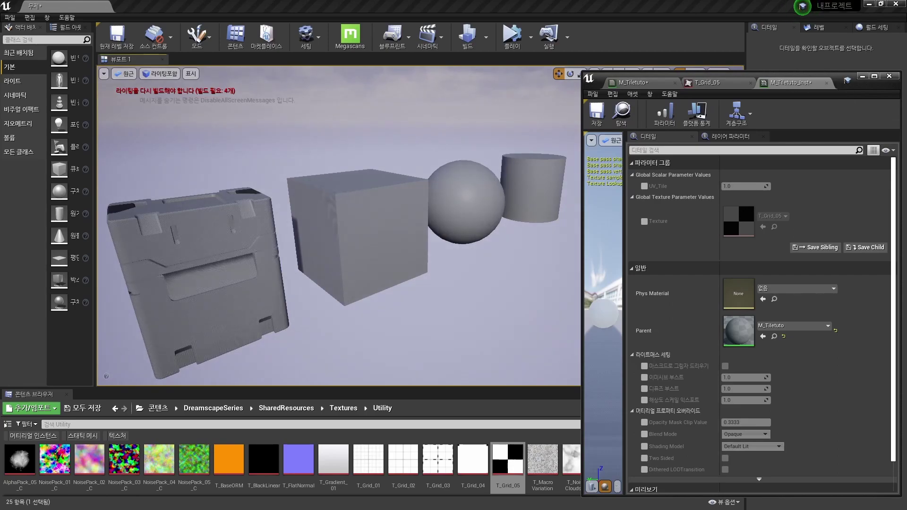
left_click(644, 186)
left_click(644, 221)
left_click_drag(582, 283, 572, 283)
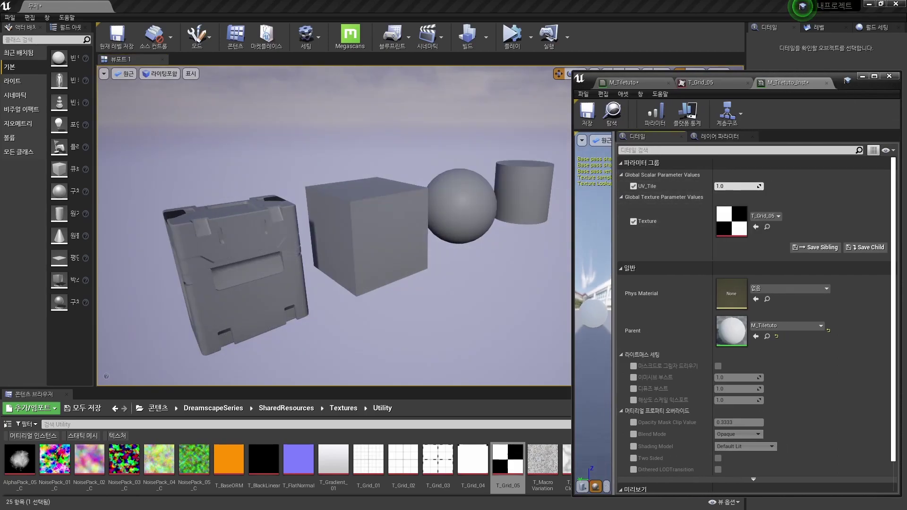
left_click_drag(736, 186, 779, 189)
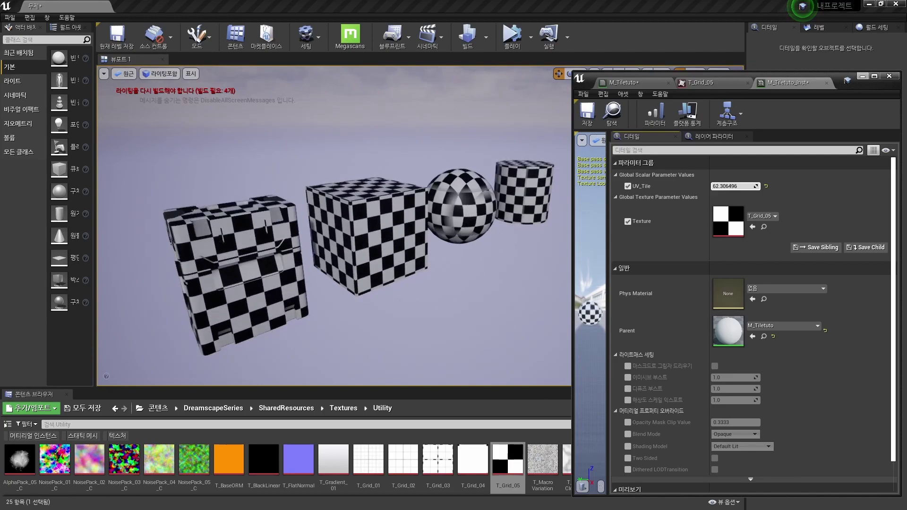
Select the cube, focus on it, and move it along the Y axis
left_click(368, 237)
key("f")
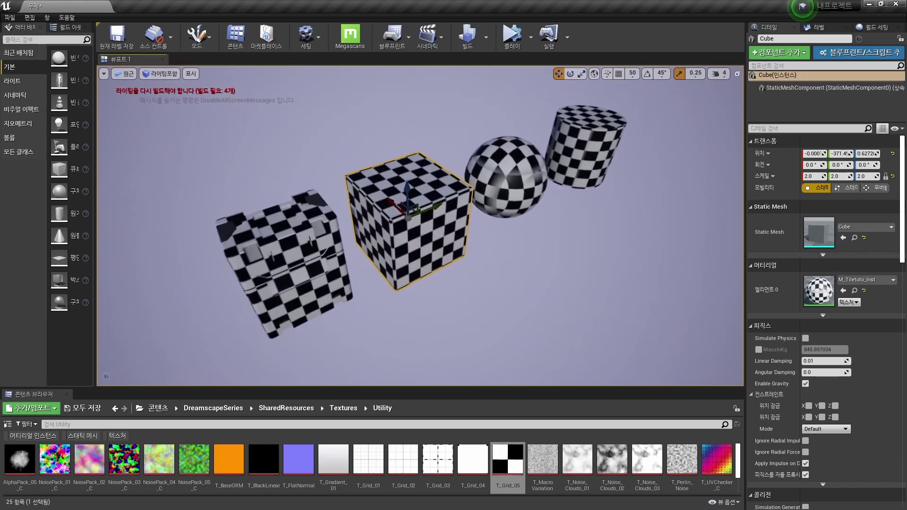
left_click_drag(424, 203, 438, 200)
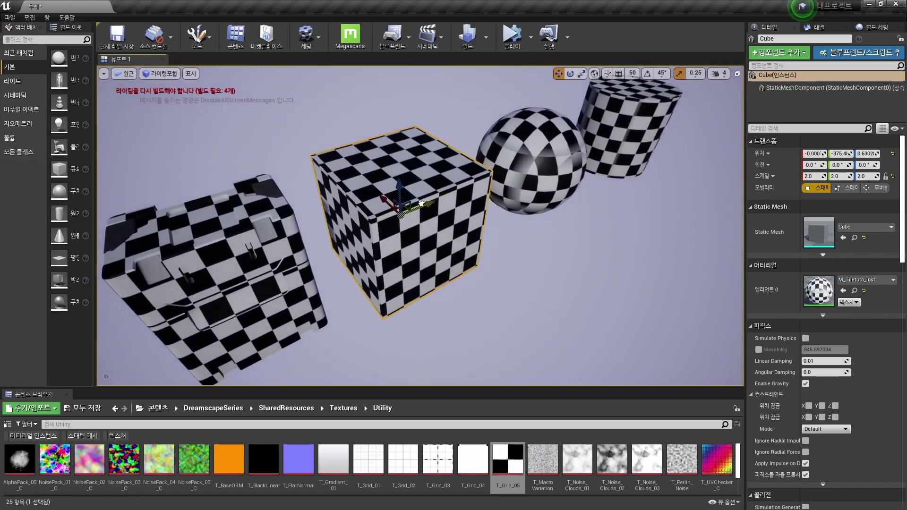
Raise the sphere, then lower it below its original height along Z
left_click_drag(535, 130, 551, 113)
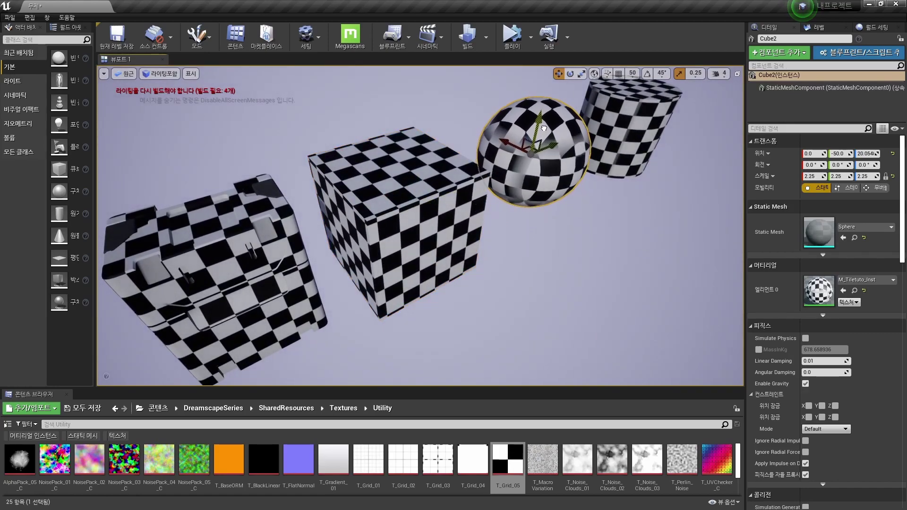
key("f")
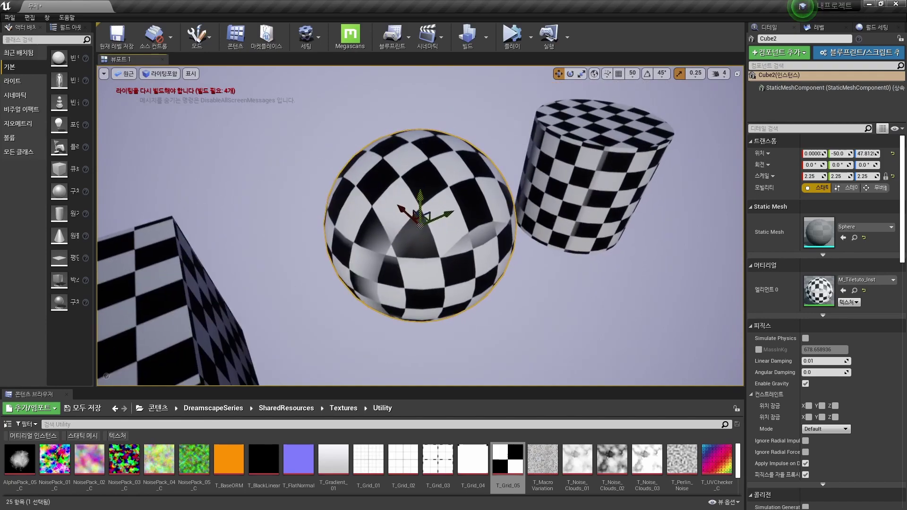
mouse_move(420, 196)
left_mouse_down("shift")
mouse_move(435, 189)
mouse_move(422, 221)
mouse_move(451, 196)
left_mouse_up("shift")
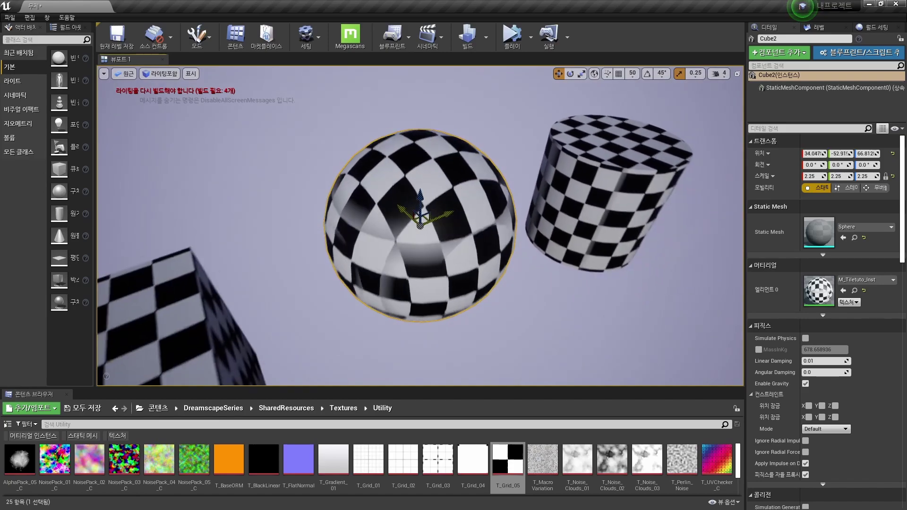
left_click(345, 227)
Scale the cube along X and Y into a long, thin floor strip
key("r")
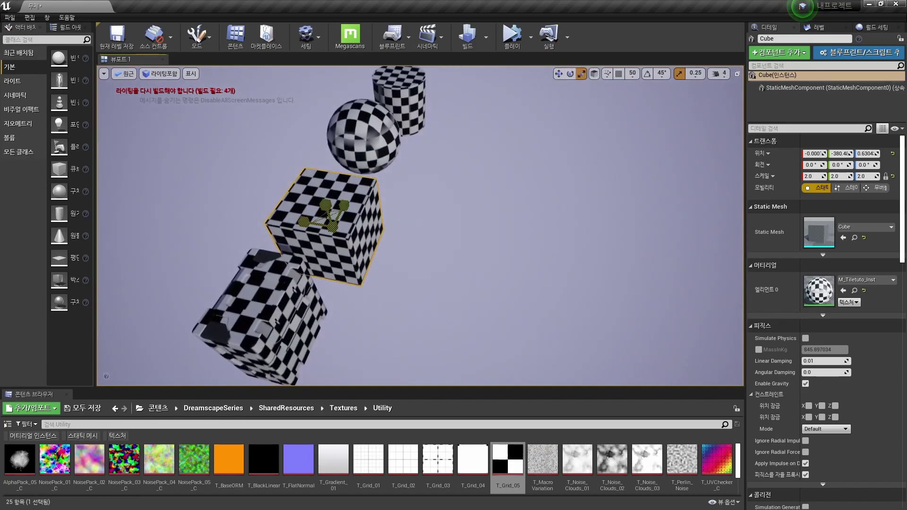
left_click_drag(304, 220, 198, 246)
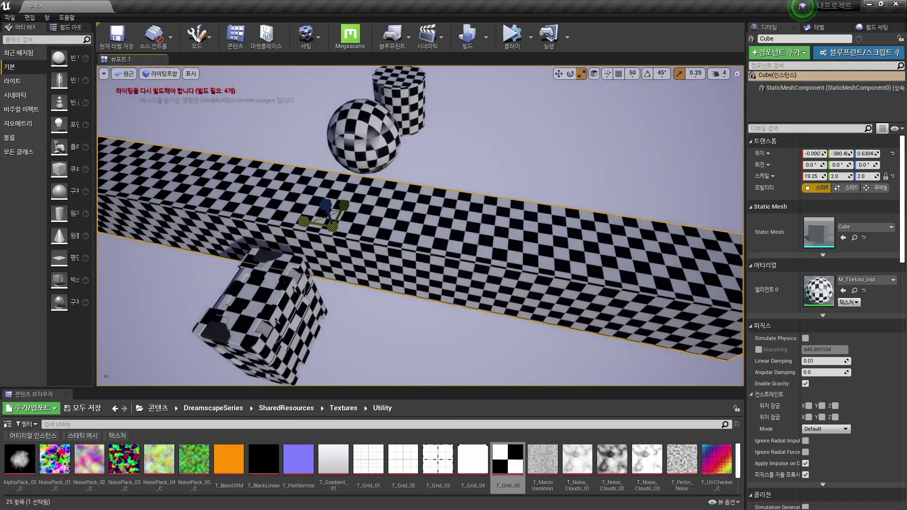
key("f")
left_click_drag(459, 274, 510, 264)
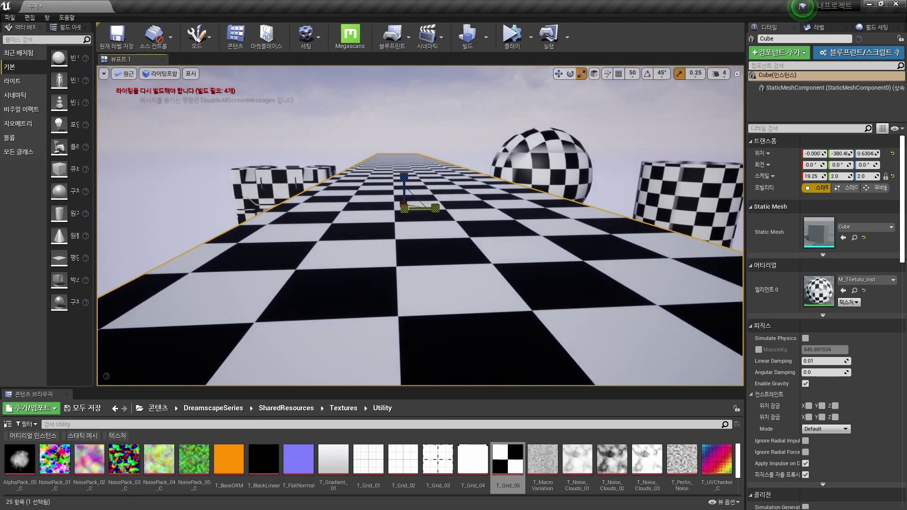
left_click_drag(435, 208, 411, 214)
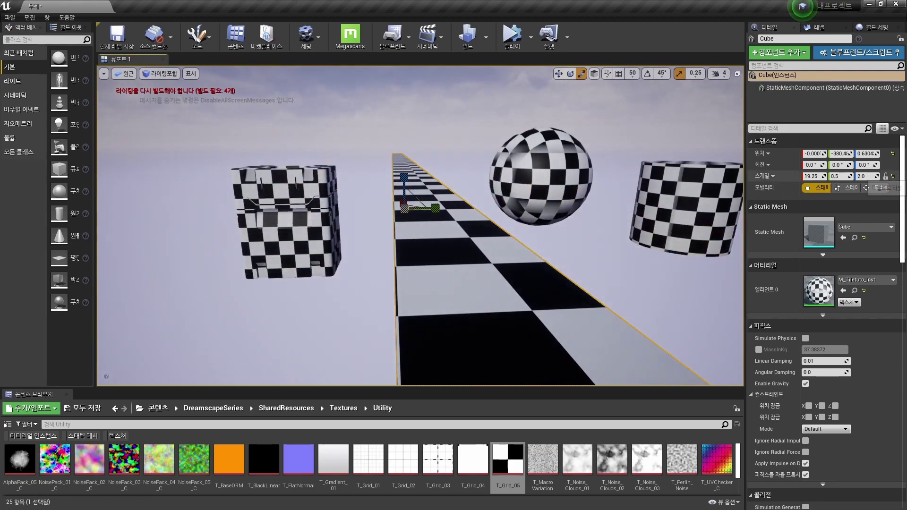
Undo the scaling to restore the cube's 2.0 scale and bring all four meshes into view
key("ctrl+z")
key("ctrl+z")
key("ctrl+z")
key("f")
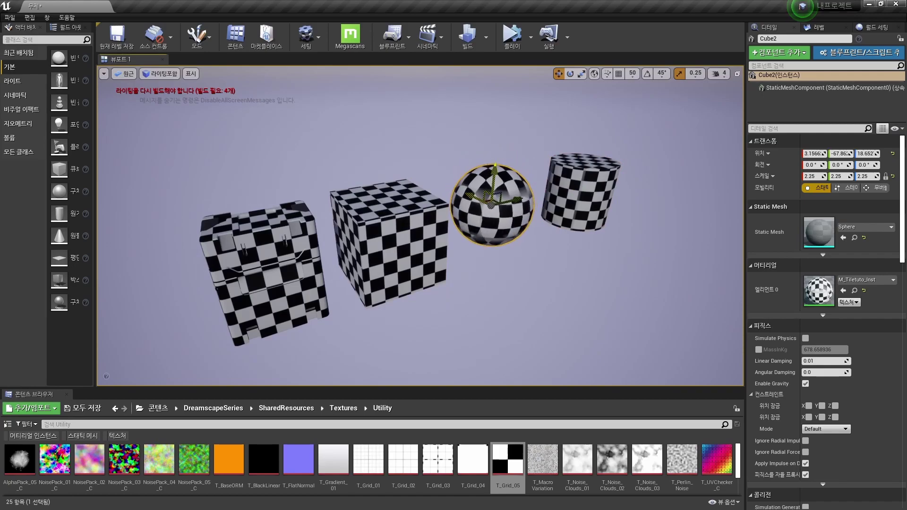
left_click_drag(425, 331, 425, 307)
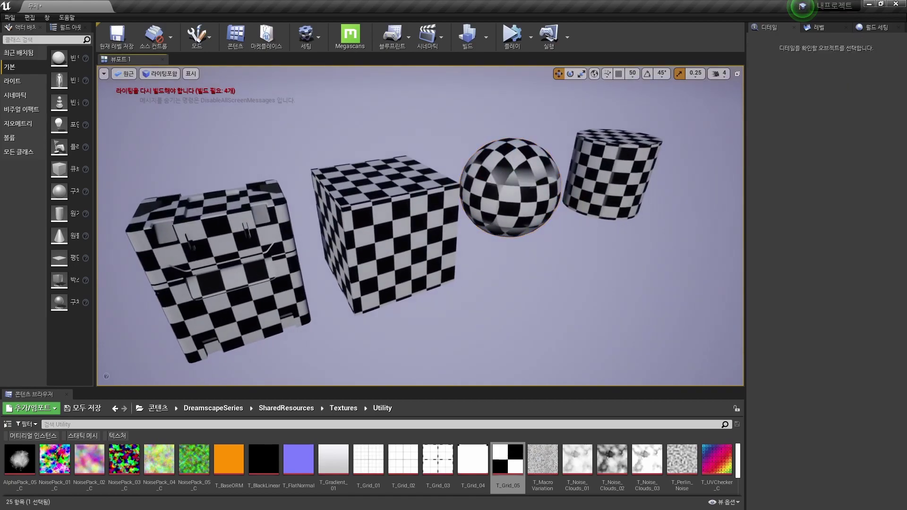